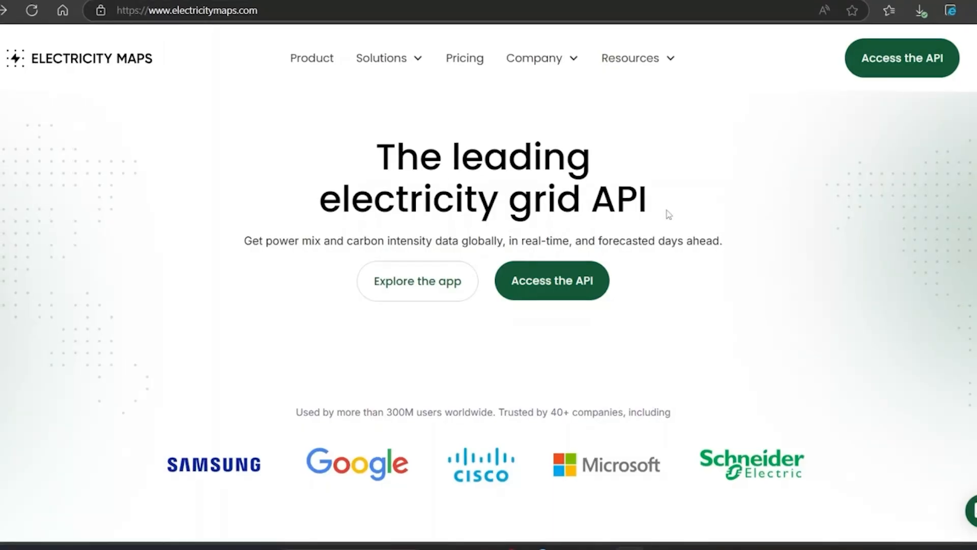
# - Open the Electricity Maps pricing page and start the Free API plan
pyautogui.moveTo(279, 15); pyautogui.dragTo(140, 11)
pyautogui.click(198, 331)
pyautogui.click(878, 62)
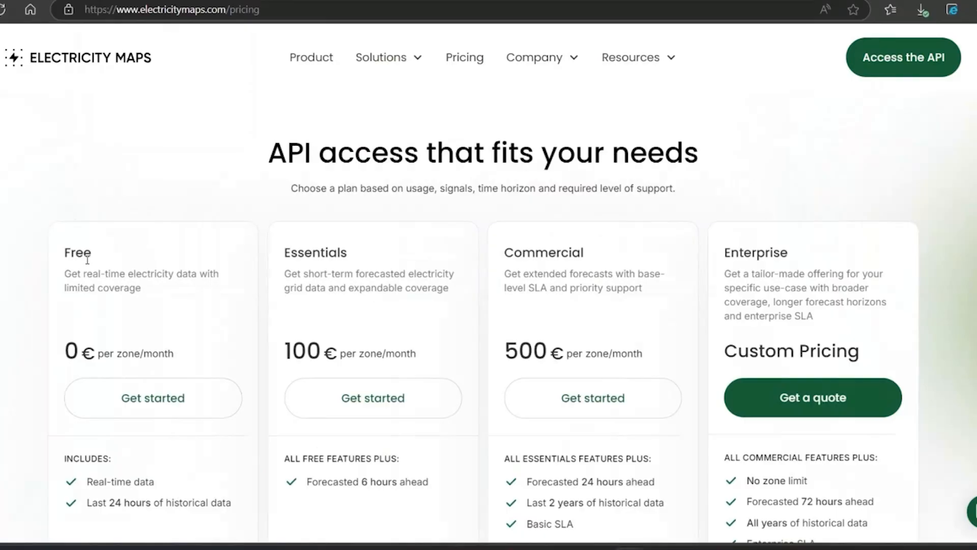
pyautogui.click(142, 407)
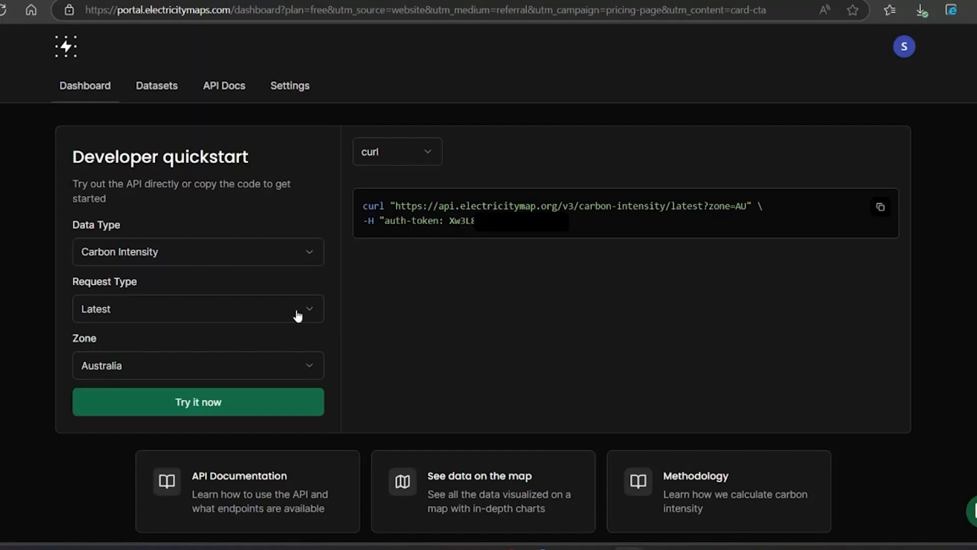
# - In the developer quickstart, keep the zone Australia and set the data type to Power Breakdown
pyautogui.click(305, 373)
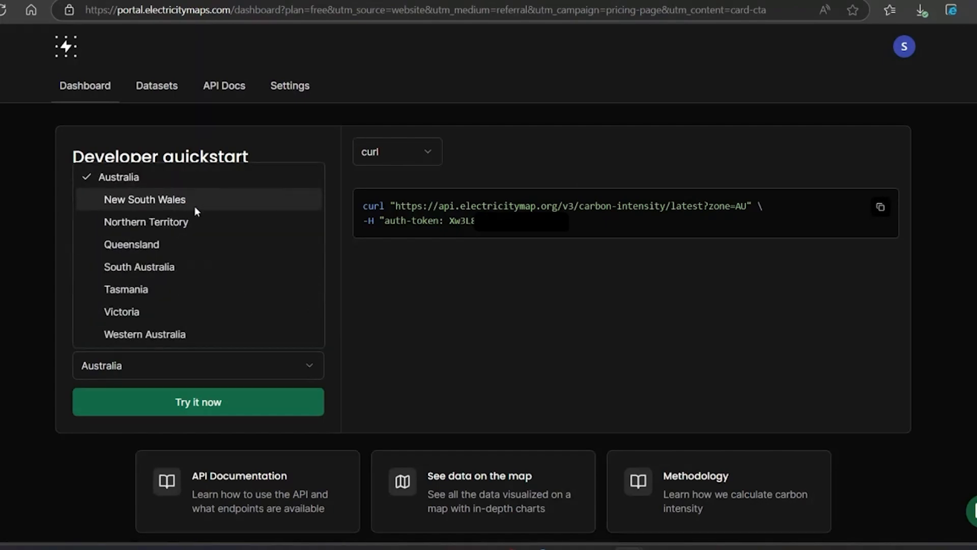
pyautogui.click(131, 181)
pyautogui.click(123, 309)
pyautogui.click(147, 255)
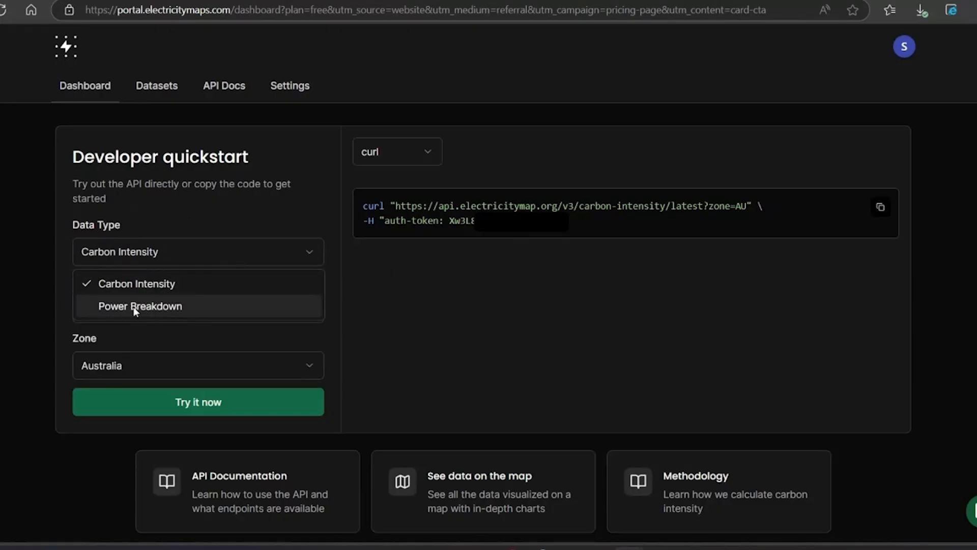
pyautogui.click(164, 312)
# - Run the Power Breakdown request and scroll through the JSON response
pyautogui.moveTo(570, 221); pyautogui.dragTo(332, 200)
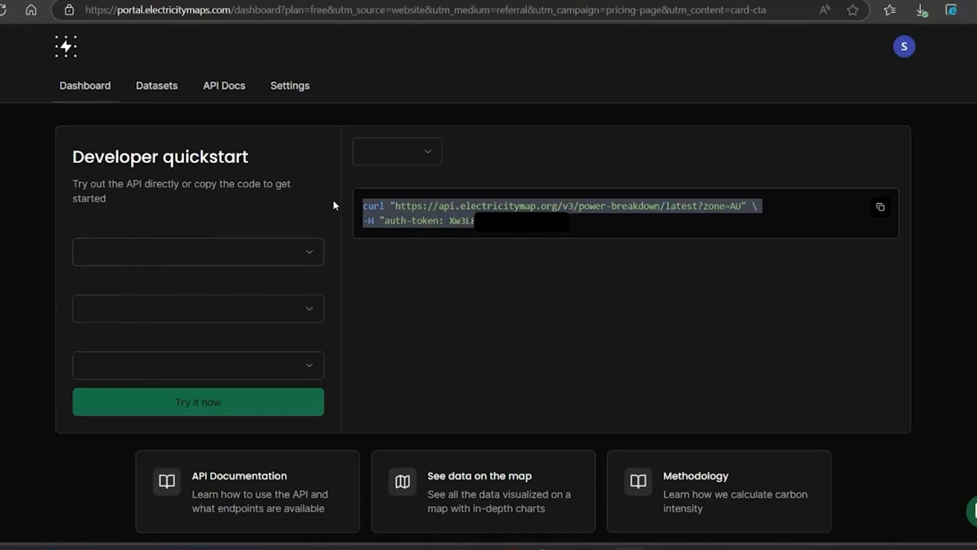
pyautogui.click(536, 170)
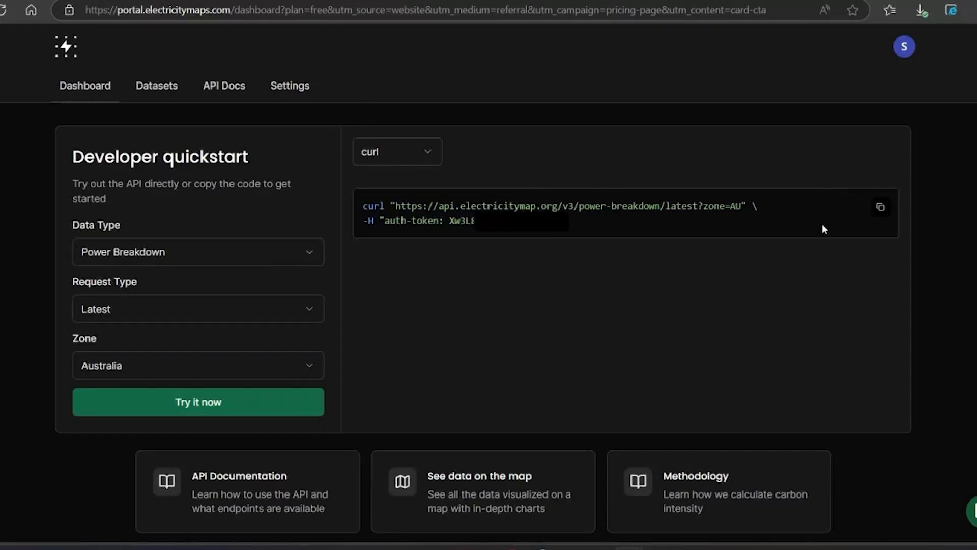
pyautogui.click(188, 403)
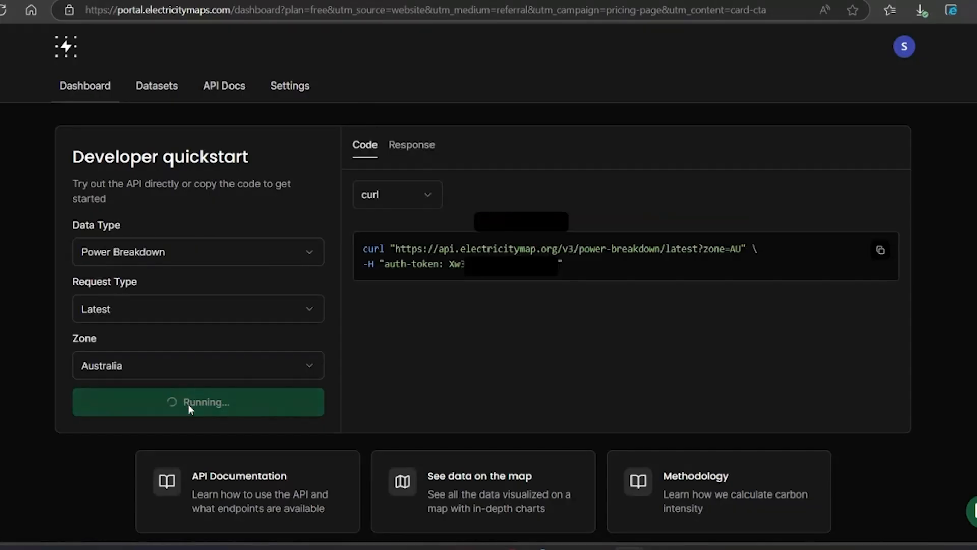
pyautogui.scroll(-5, 520, 287)
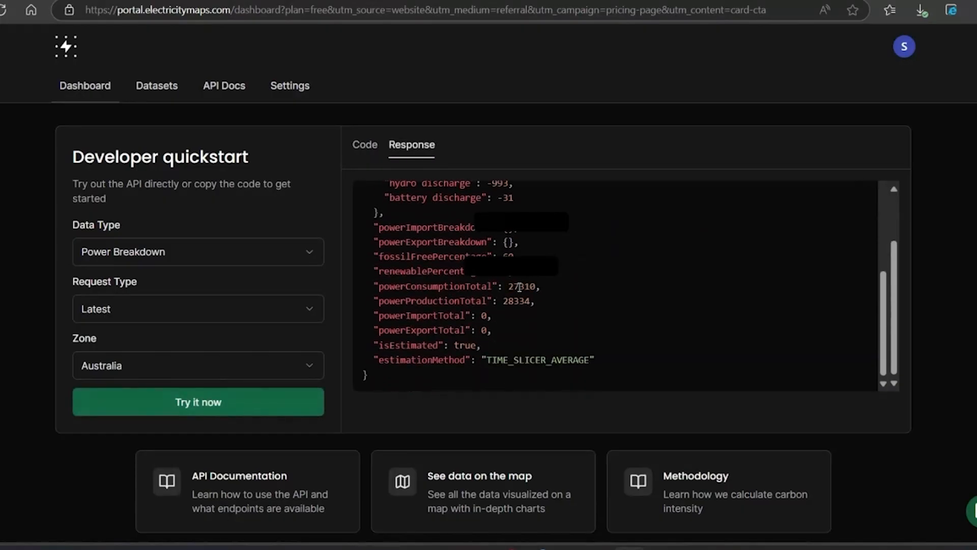
pyautogui.scroll(2, 519, 287)
pyautogui.scroll(5, 519, 290)
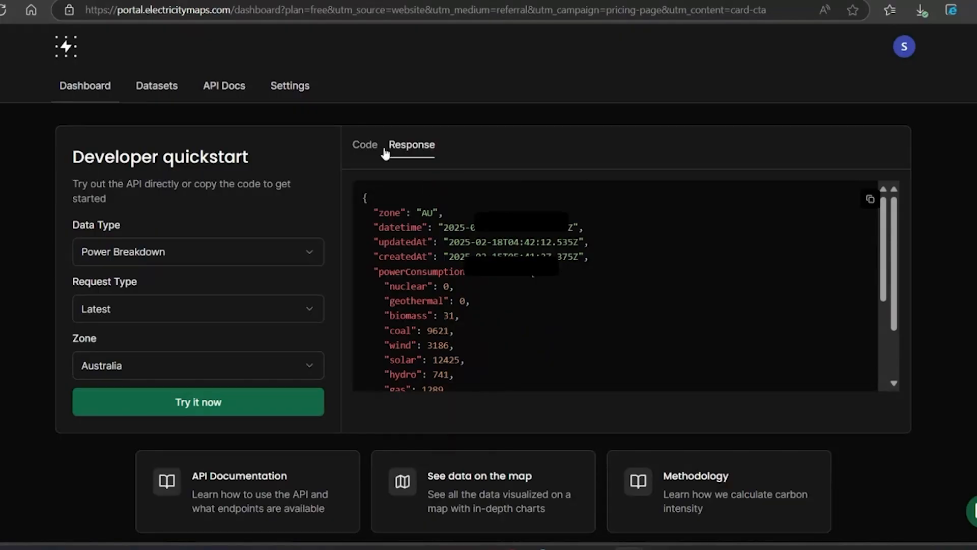
# - Return to the curl code and copy the power-breakdown request URL
pyautogui.click(368, 152)
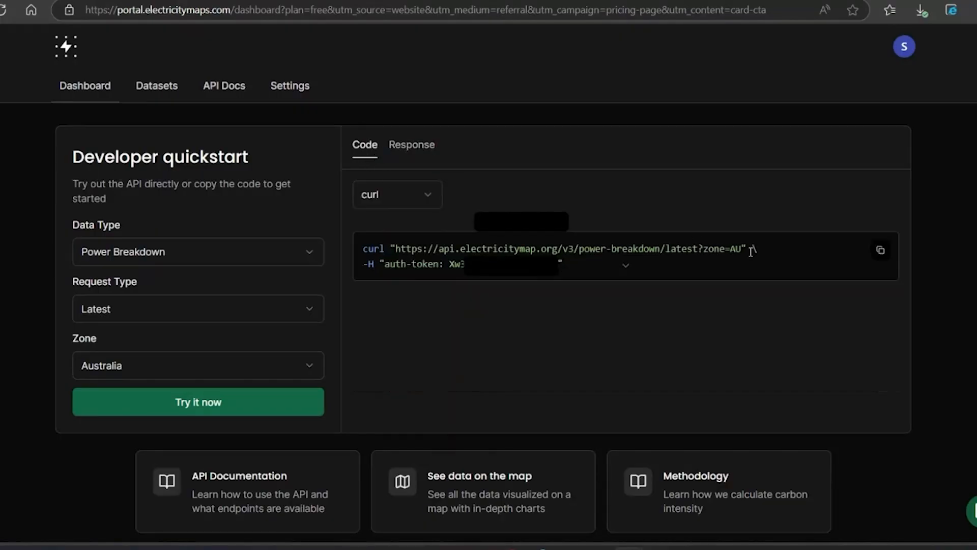
pyautogui.moveTo(748, 249); pyautogui.dragTo(397, 246)
pyautogui.hotkey('ctrl', 'c')
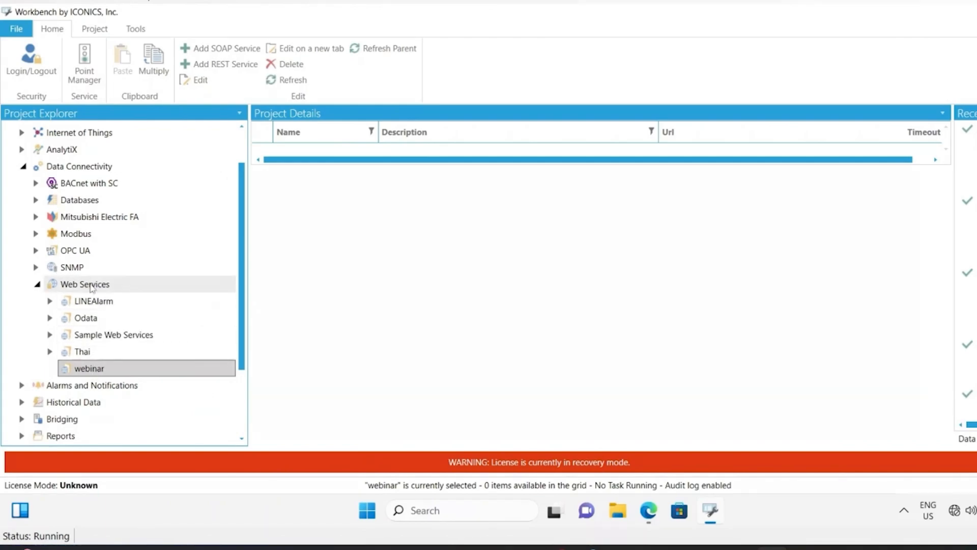
# - Add a new REST service inside the webinar folder under Web Services
pyautogui.rightClick(92, 288)
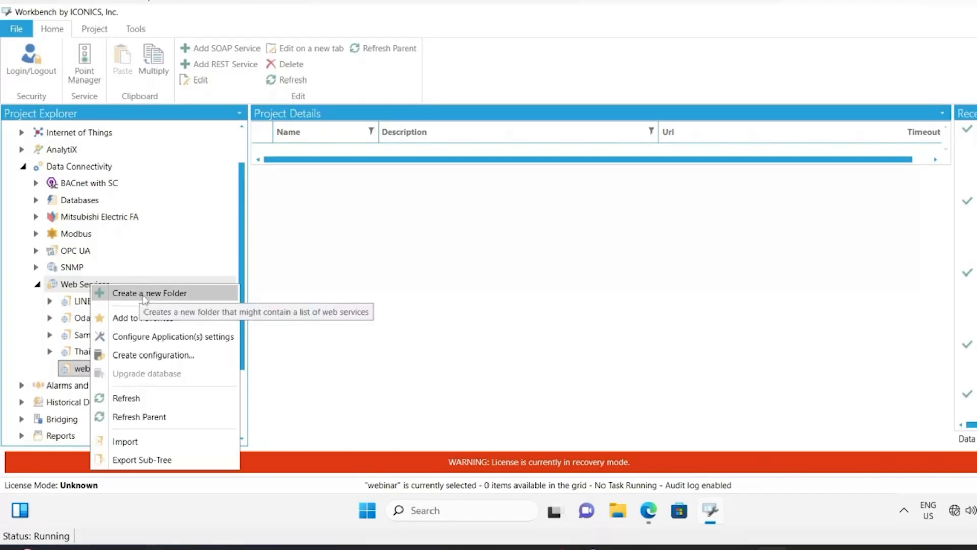
pyautogui.doubleClick(83, 370)
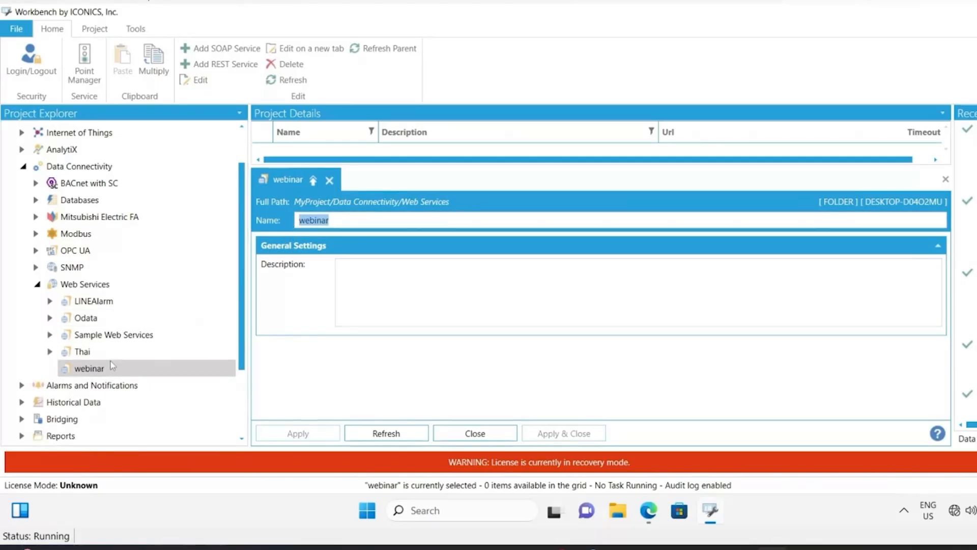
pyautogui.rightClick(132, 369)
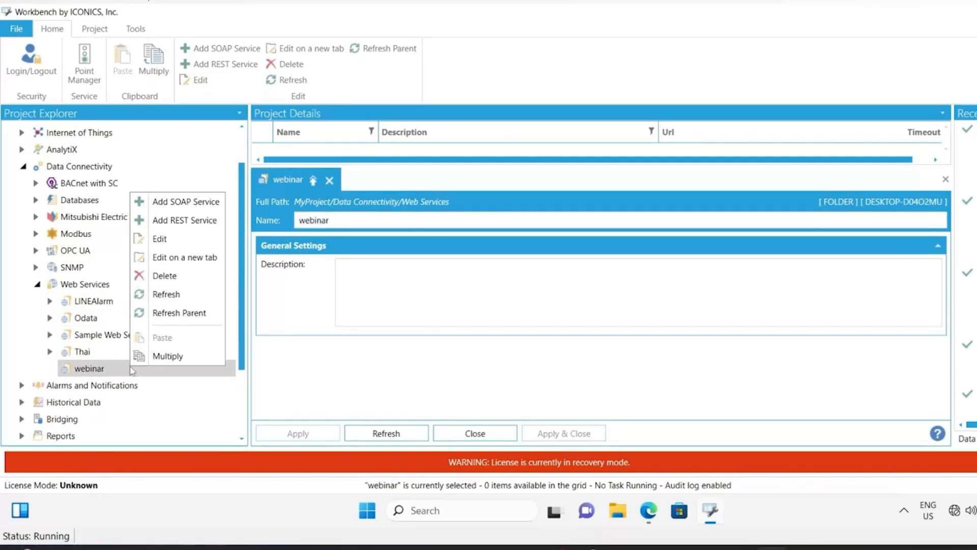
pyautogui.click(201, 221)
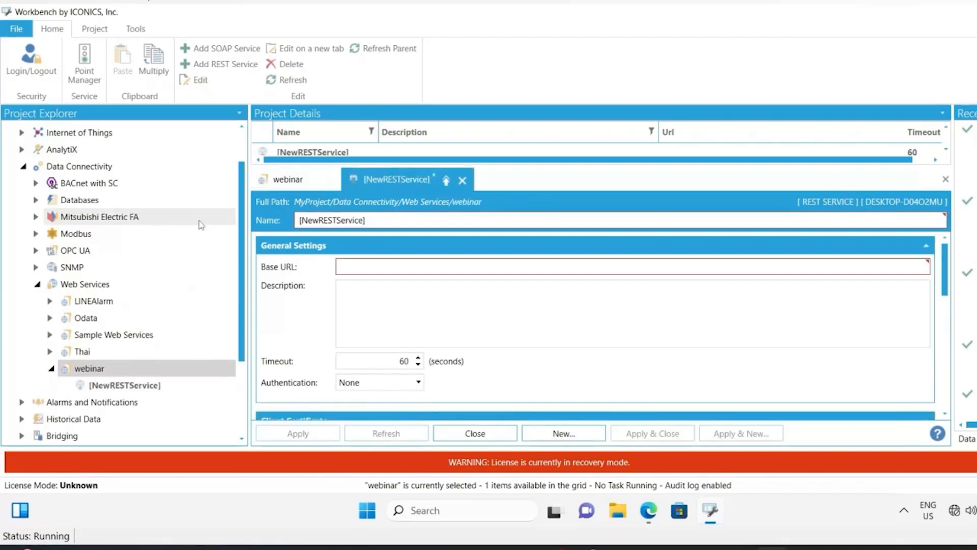
# - Name the new REST service AUElec
pyautogui.write('AUElec')
pyautogui.press('Tab')
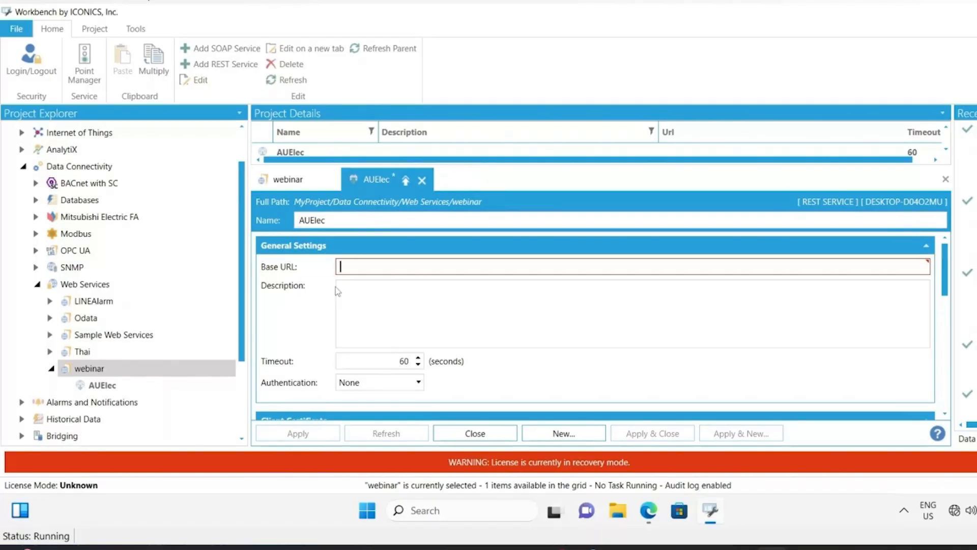
pyautogui.hotkey('ctrl', 'v')
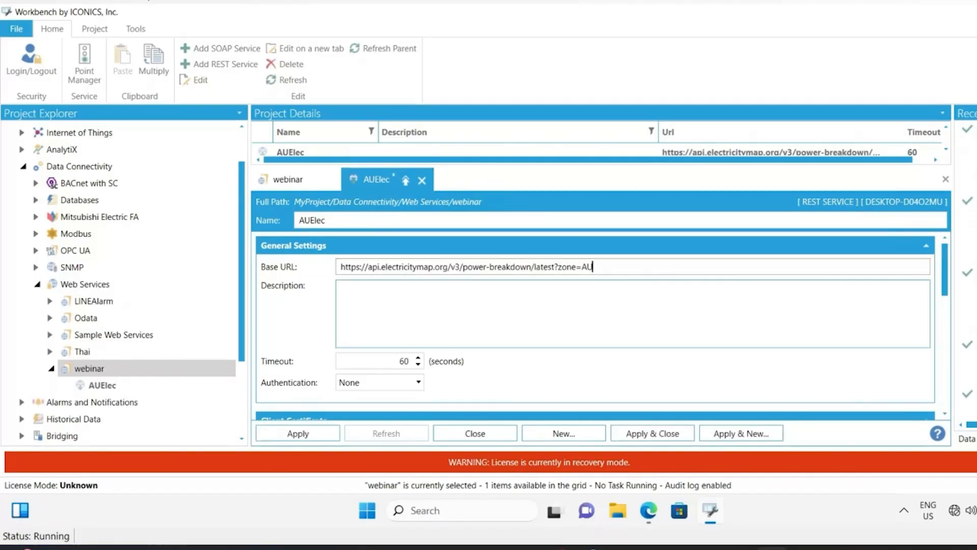
pyautogui.moveTo(594, 266); pyautogui.dragTo(443, 267)
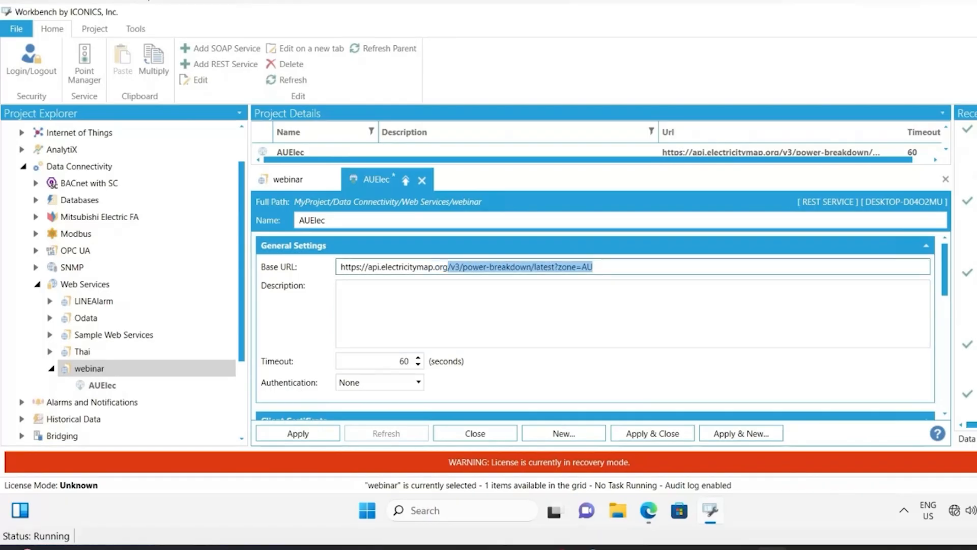
pyautogui.press('BackSpace')
pyautogui.click(298, 433)
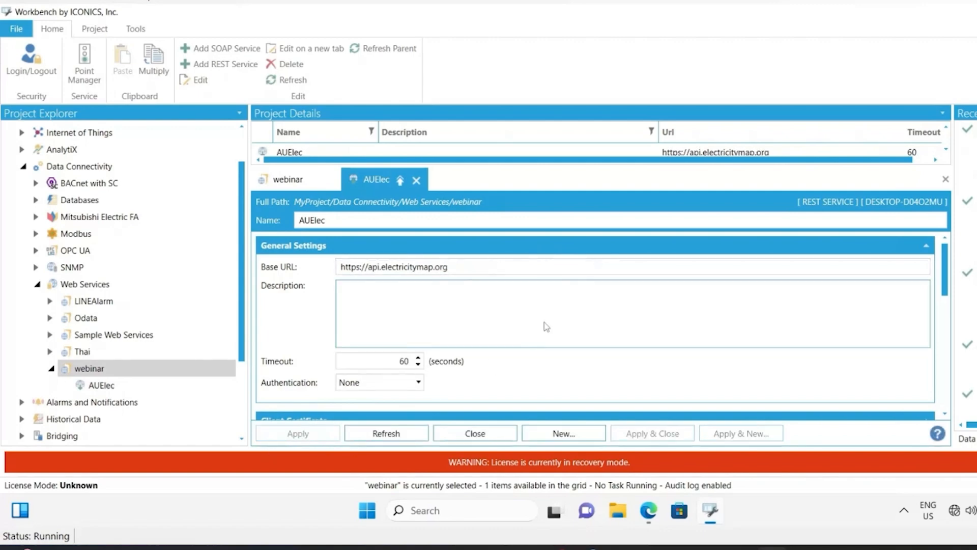
# - Add a new web method to the AUElec REST service
pyautogui.click(123, 387)
pyautogui.rightClick(135, 390)
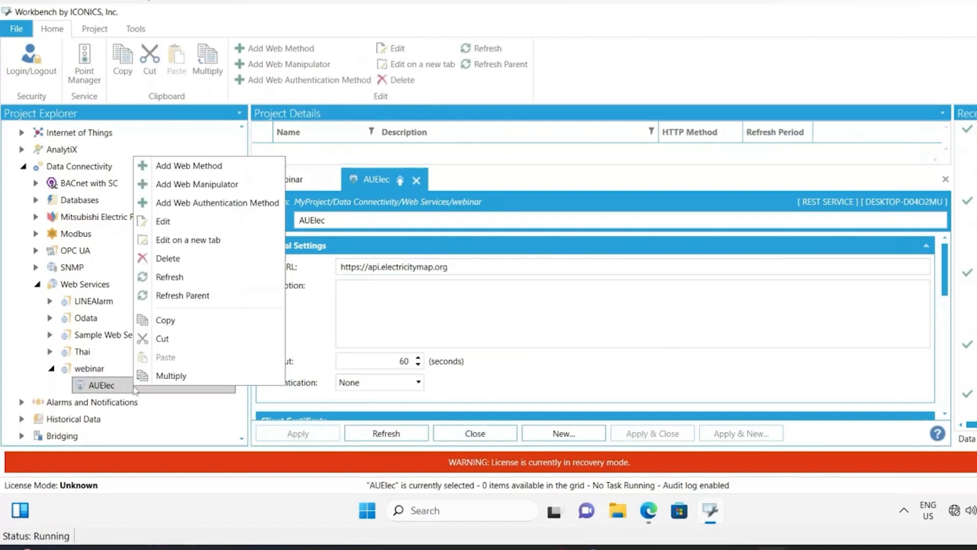
pyautogui.click(227, 167)
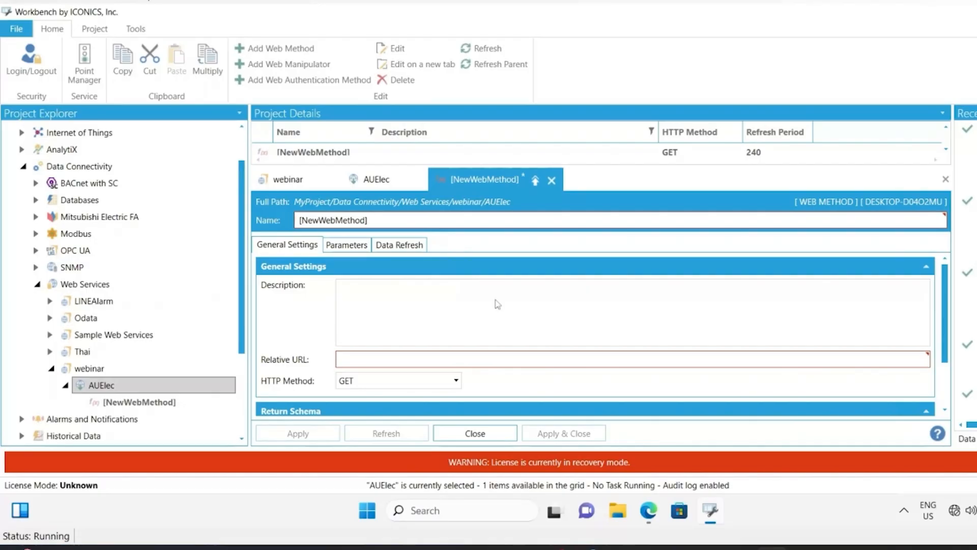
# - Name the web method PowerBreakdown
pyautogui.moveTo(648, 510)
pyautogui.click(759, 483)
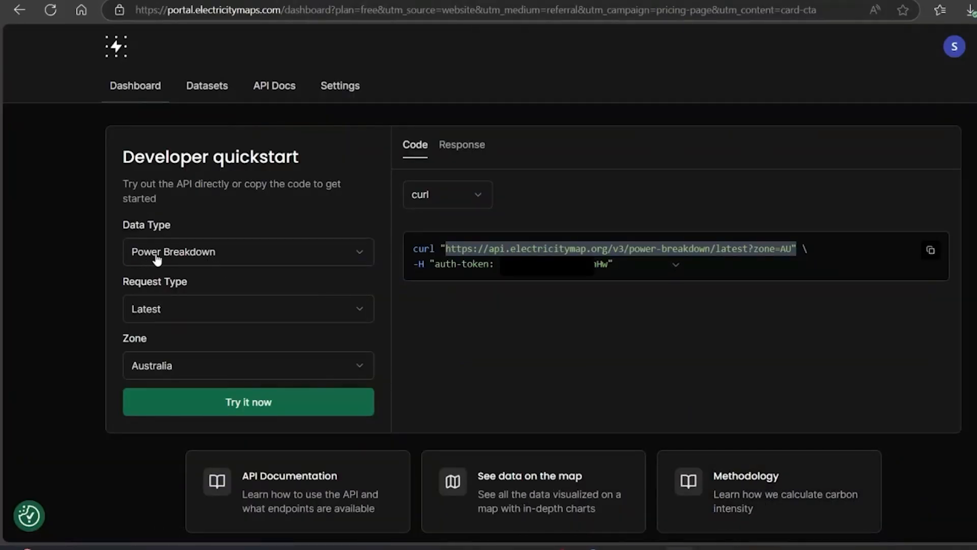
pyautogui.hotkey('alt', 'Tab')
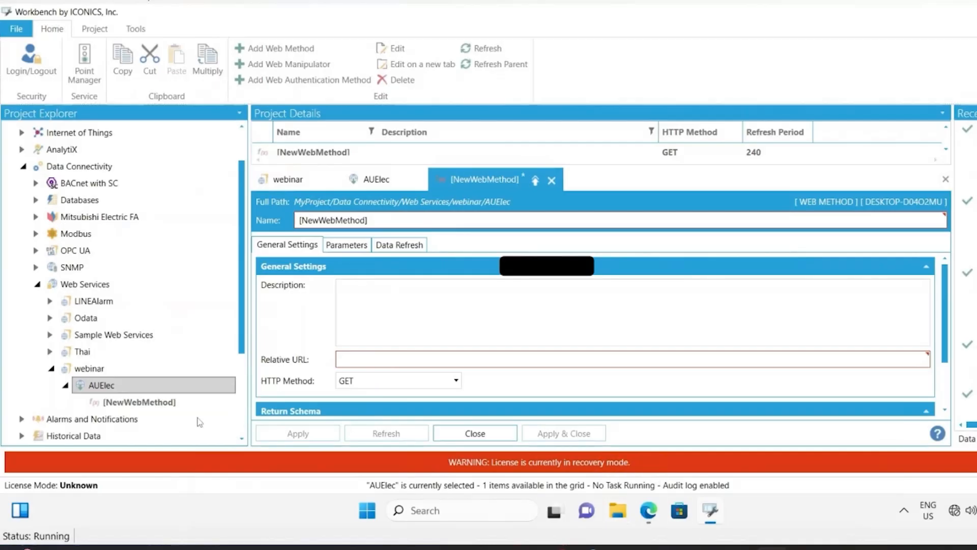
pyautogui.moveTo(398, 223); pyautogui.dragTo(222, 240)
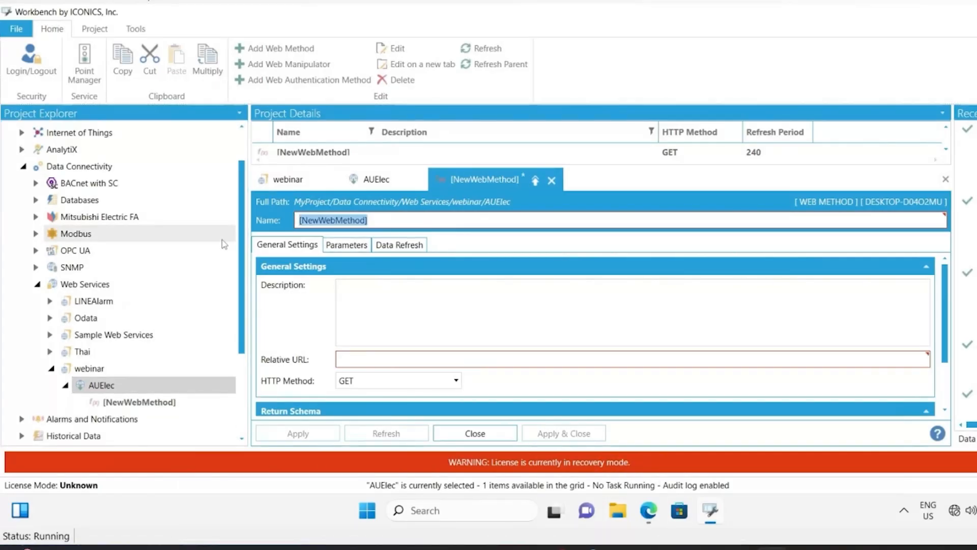
pyautogui.write('PowerBrea')
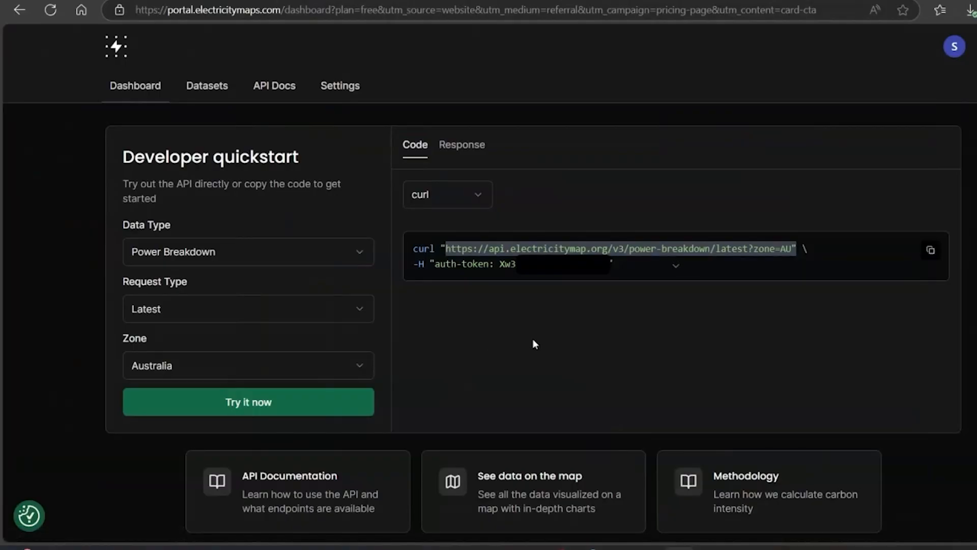
# - Add a parameter named auth-token to the PowerBreakdown web method
pyautogui.moveTo(437, 263); pyautogui.dragTo(486, 261)
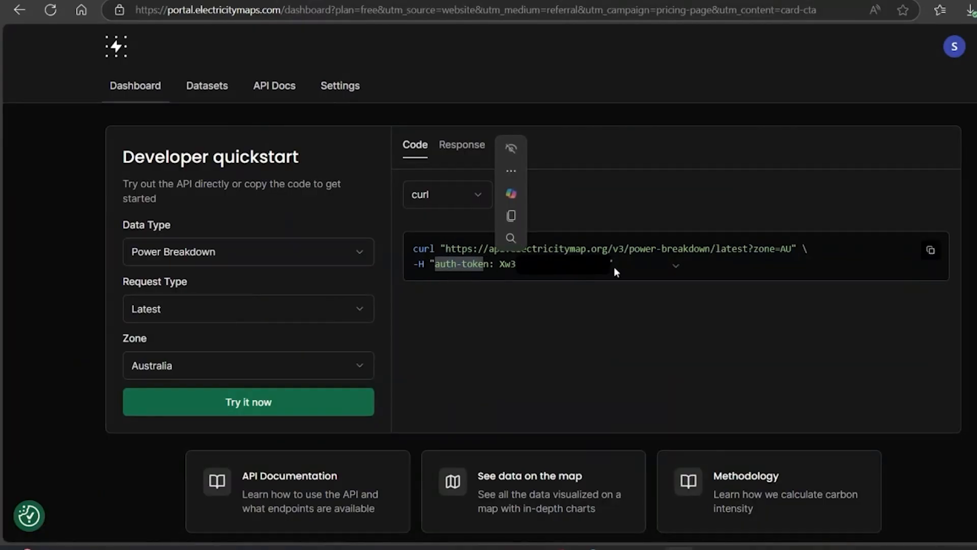
pyautogui.click(490, 266)
pyautogui.moveTo(490, 267); pyautogui.dragTo(434, 265)
pyautogui.click(771, 547)
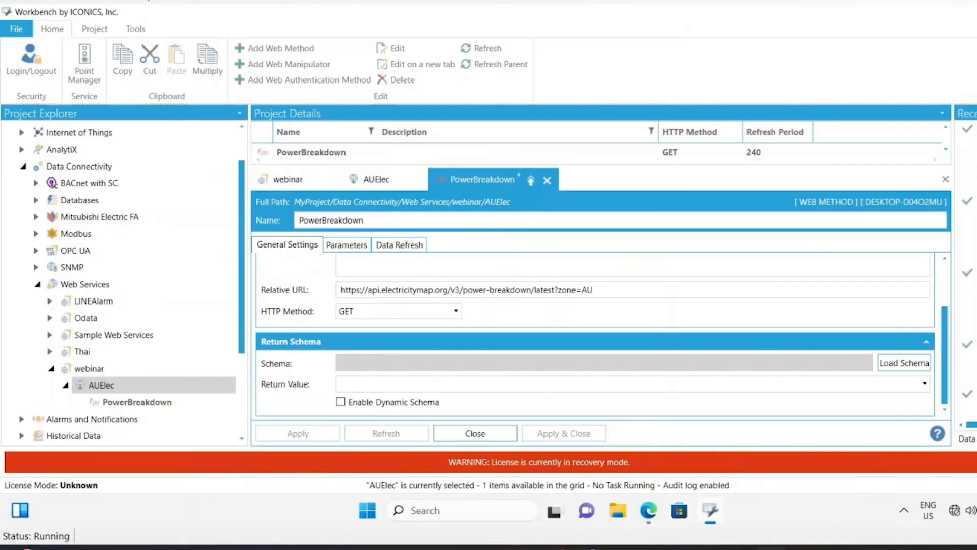
pyautogui.click(358, 247)
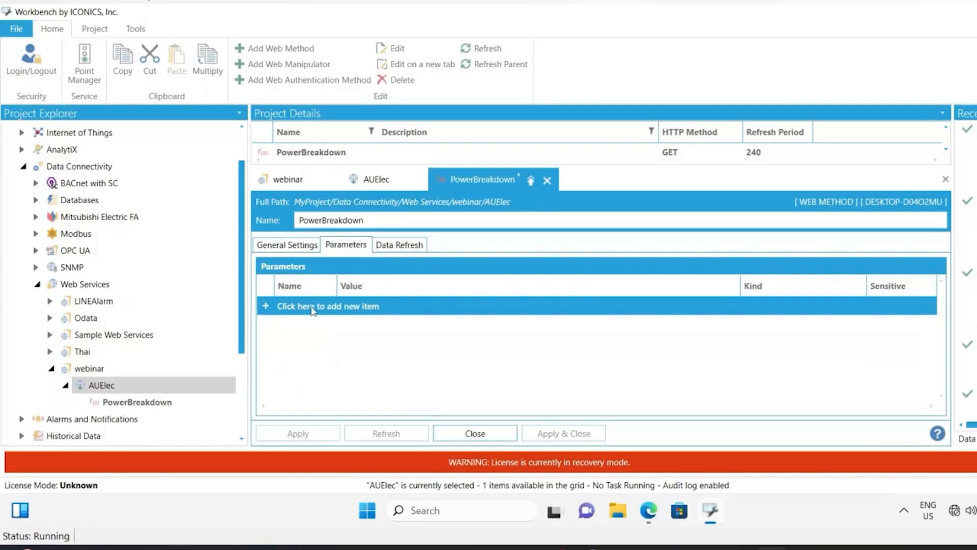
pyautogui.click(310, 308)
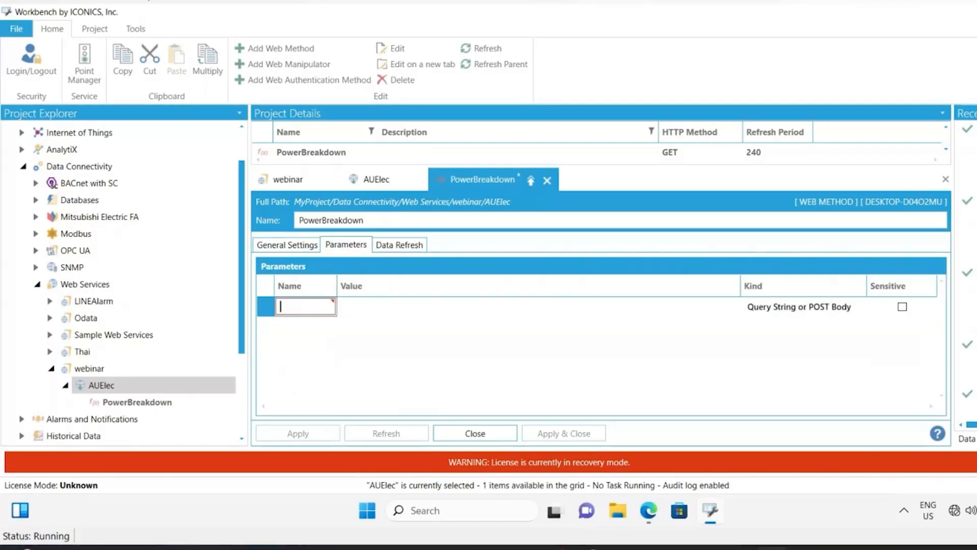
pyautogui.write('auth-token')
pyautogui.press('Tab')
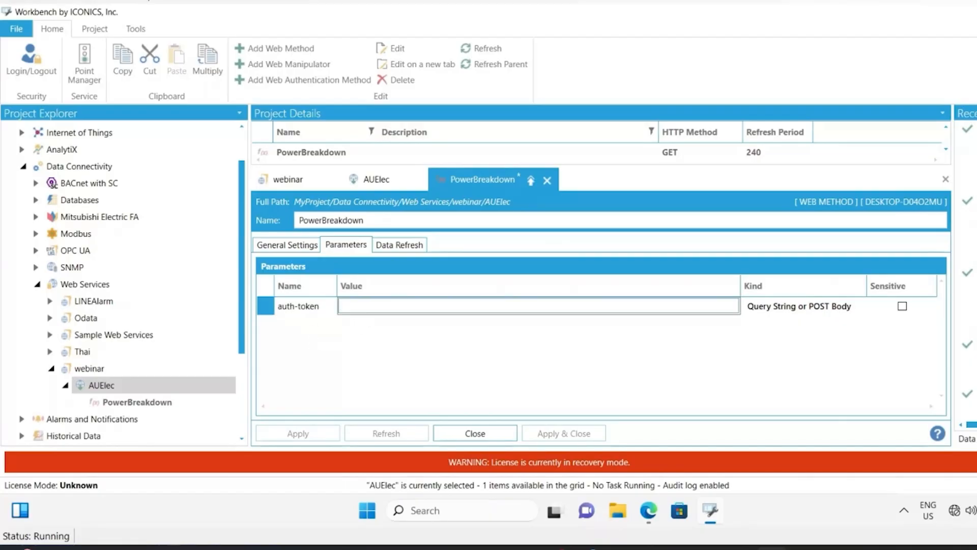
# - Copy the API token from the portal's curl code and paste it as the auth-token parameter value
pyautogui.moveTo(648, 510)
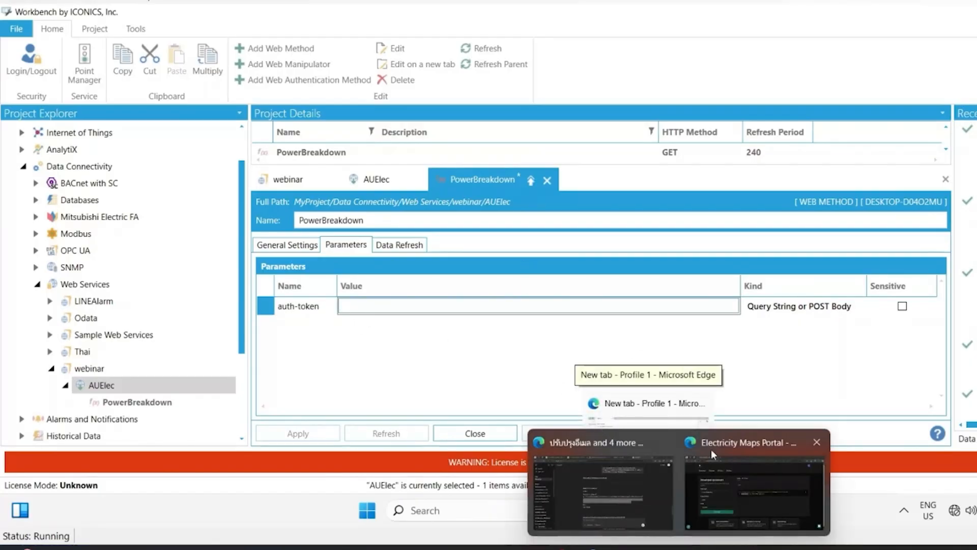
pyautogui.click(729, 486)
pyautogui.doubleClick(504, 265)
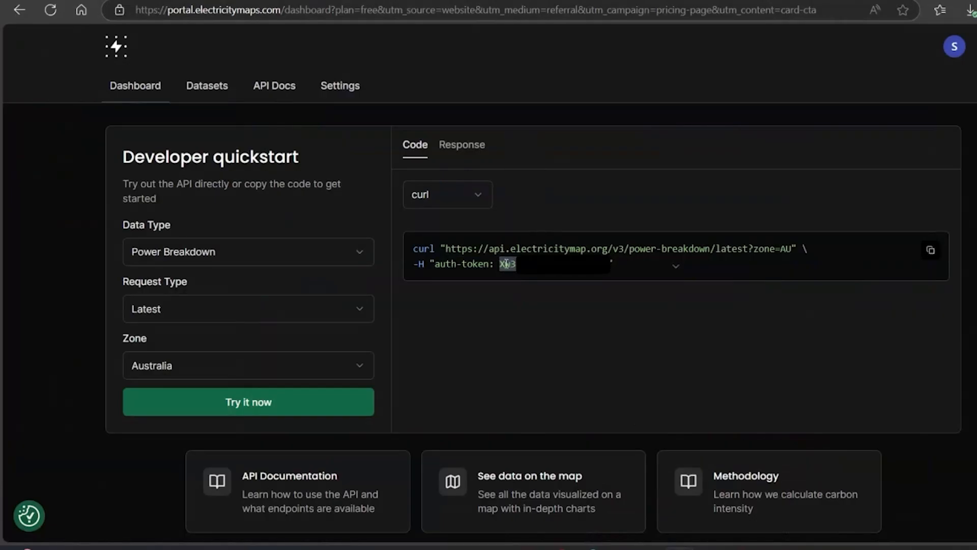
pyautogui.rightClick(504, 264)
pyautogui.click(535, 278)
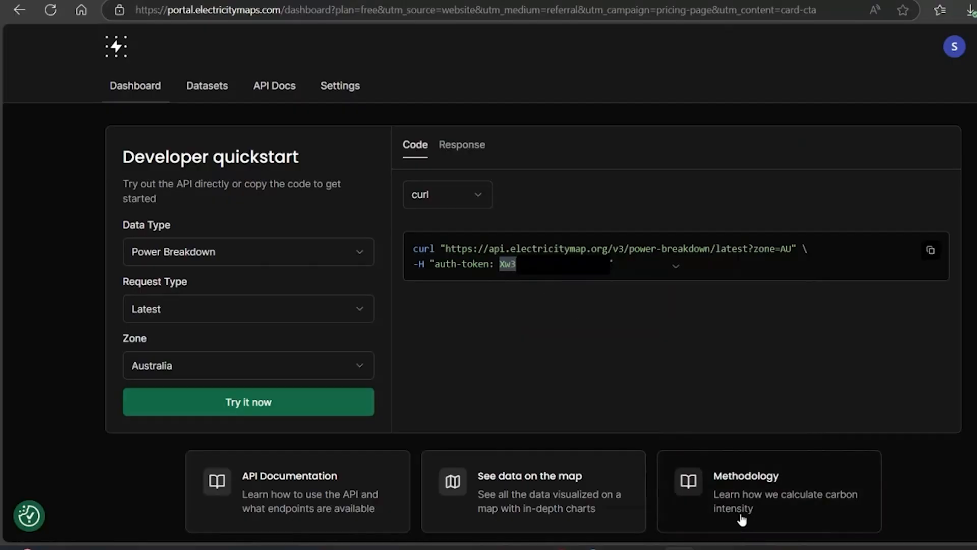
pyautogui.click(769, 548)
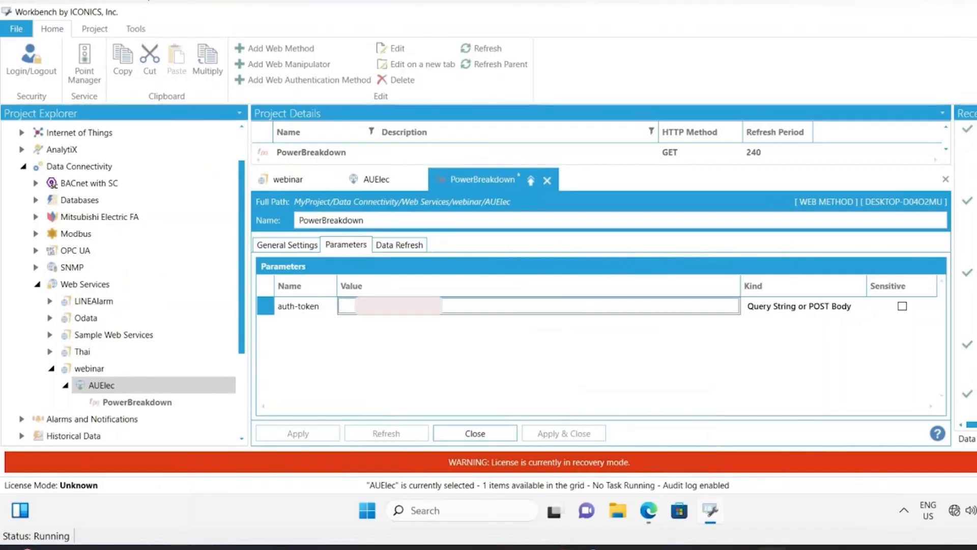
pyautogui.rightClick(396, 304)
pyautogui.click(438, 347)
pyautogui.click(451, 337)
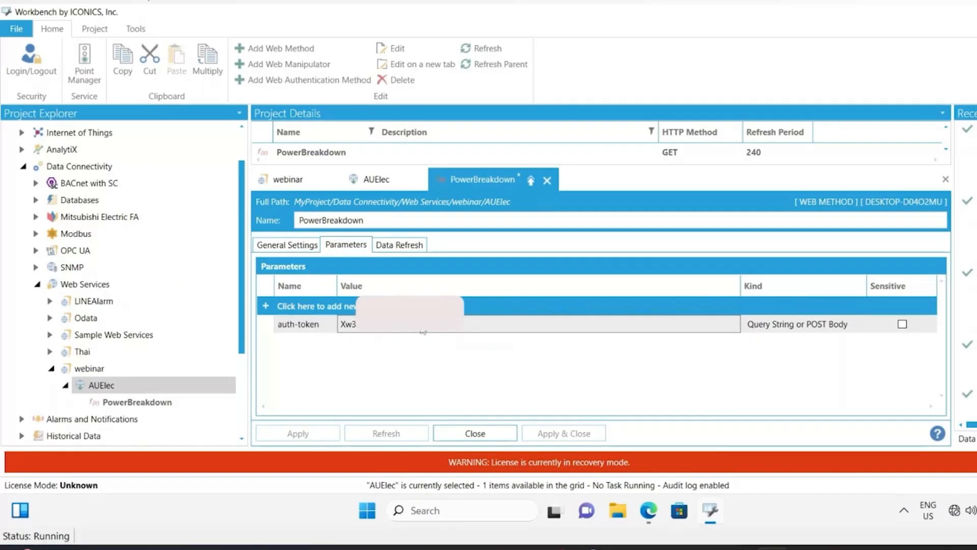
# - Set the auth-token parameter's kind to HTTP Header
pyautogui.click(820, 326)
pyautogui.click(859, 324)
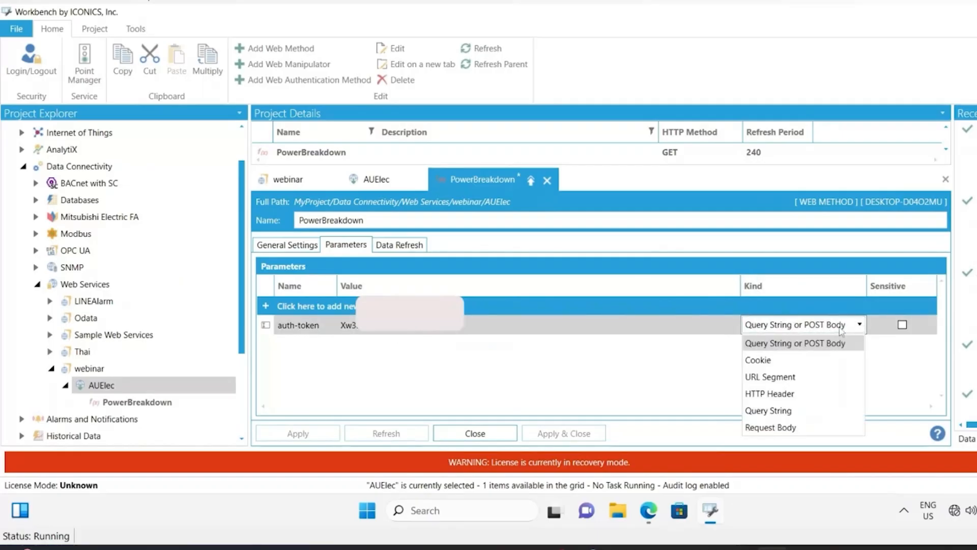
pyautogui.click(774, 390)
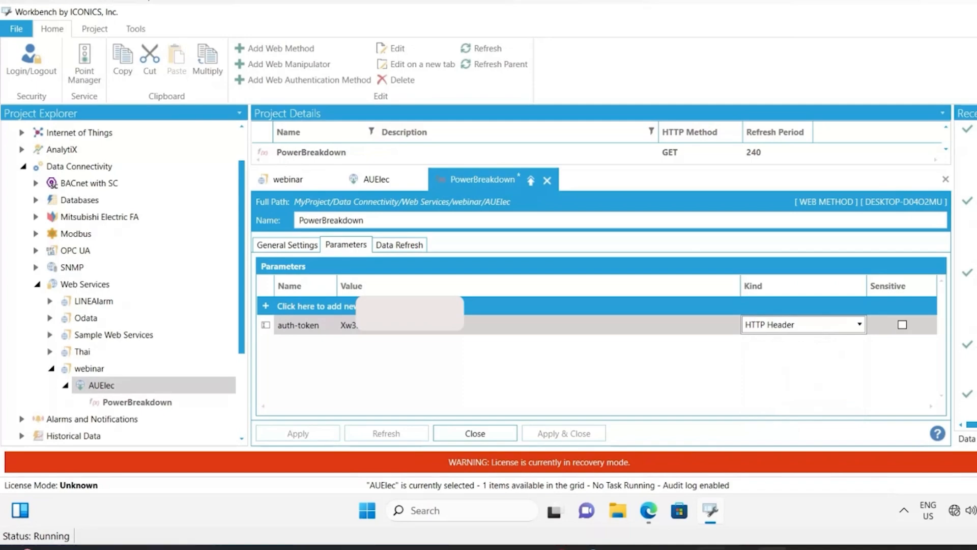
pyautogui.click(575, 375)
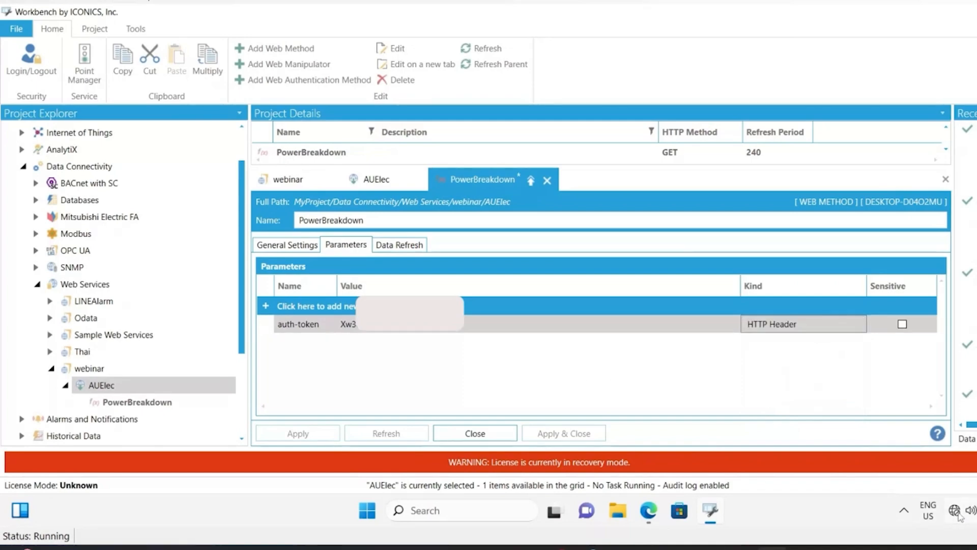
pyautogui.moveTo(957, 517)
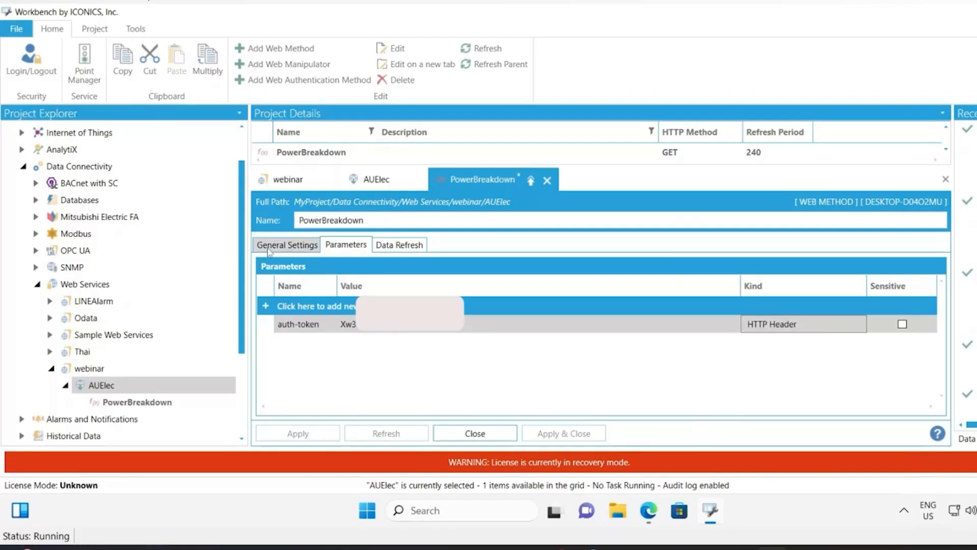
# - Load the return schema for the PowerBreakdown web method and apply the changes
pyautogui.click(287, 250)
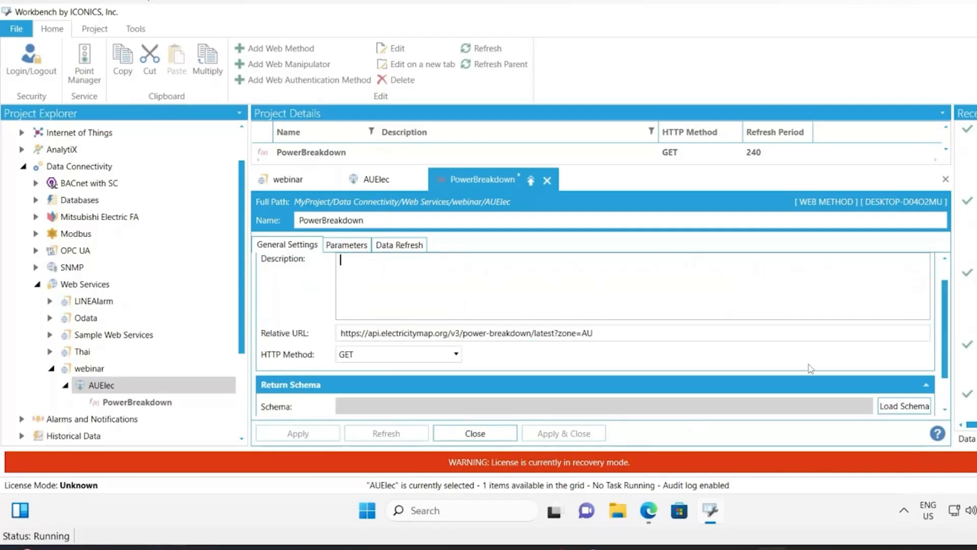
pyautogui.click(901, 406)
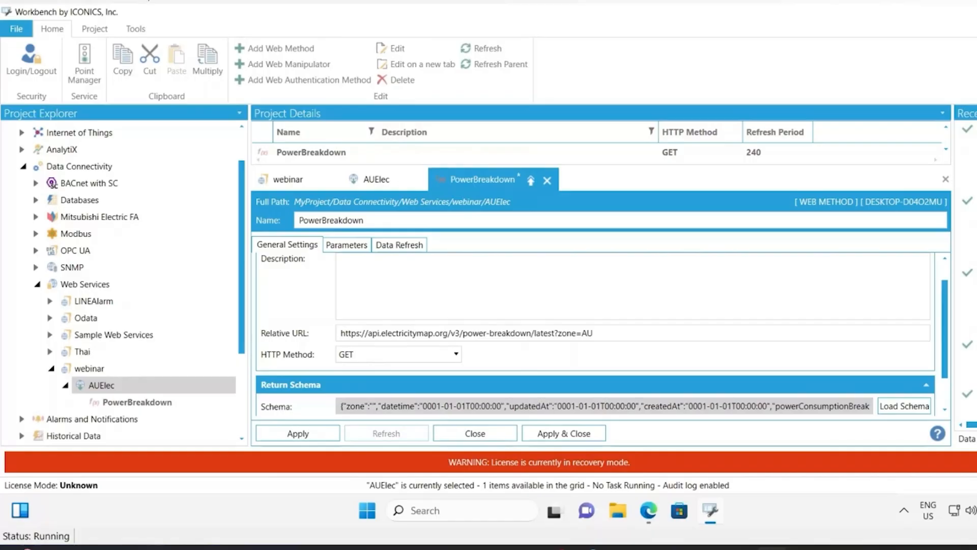
pyautogui.click(305, 436)
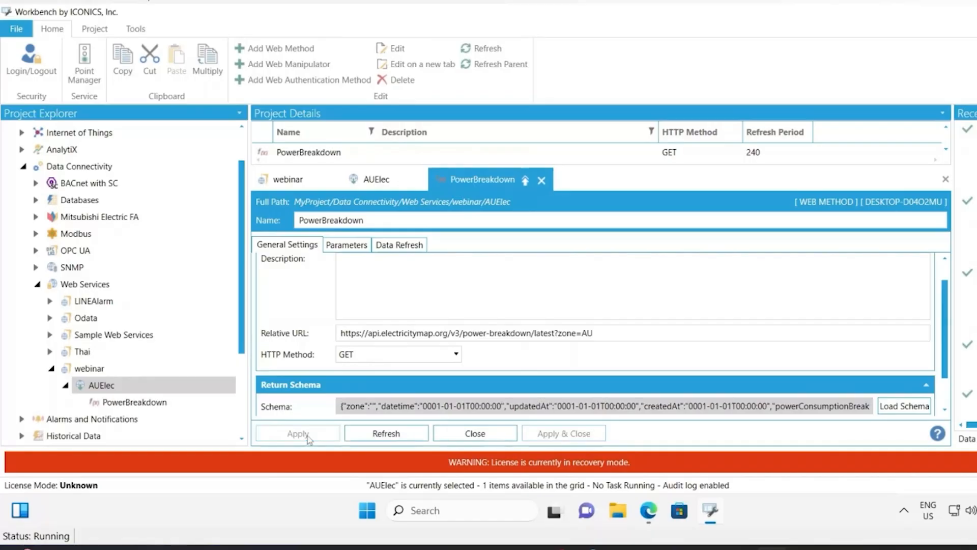
# - Launch Data Explorer from the Start menu search
pyautogui.click(367, 511)
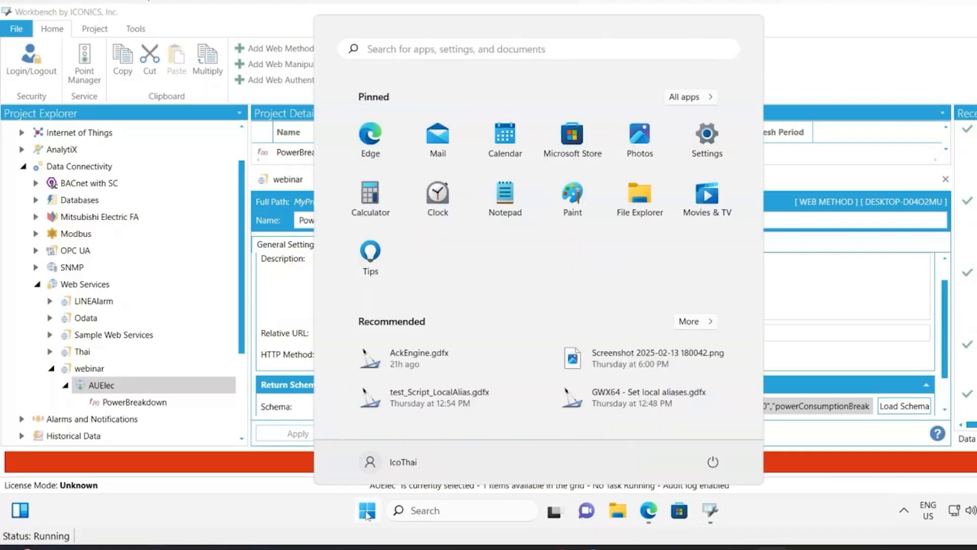
pyautogui.write('data')
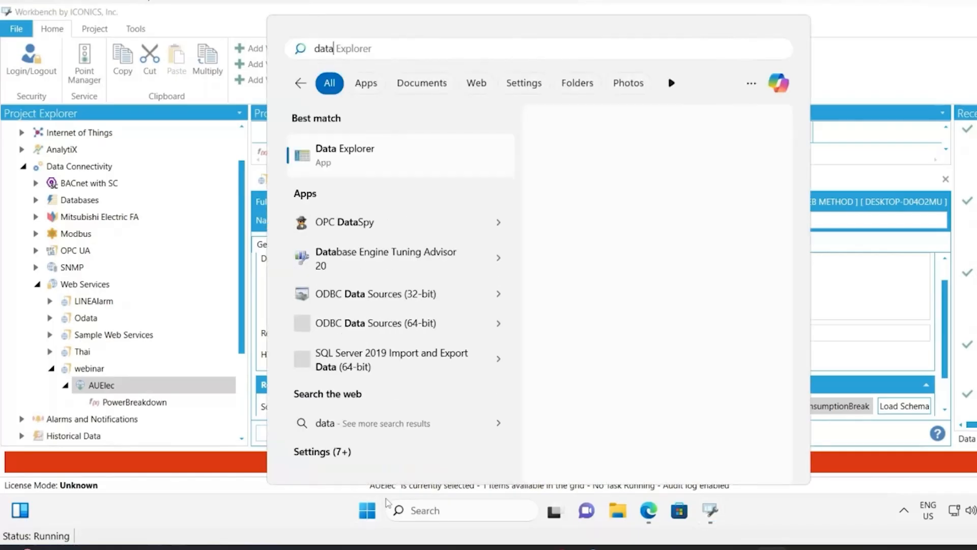
pyautogui.click(401, 145)
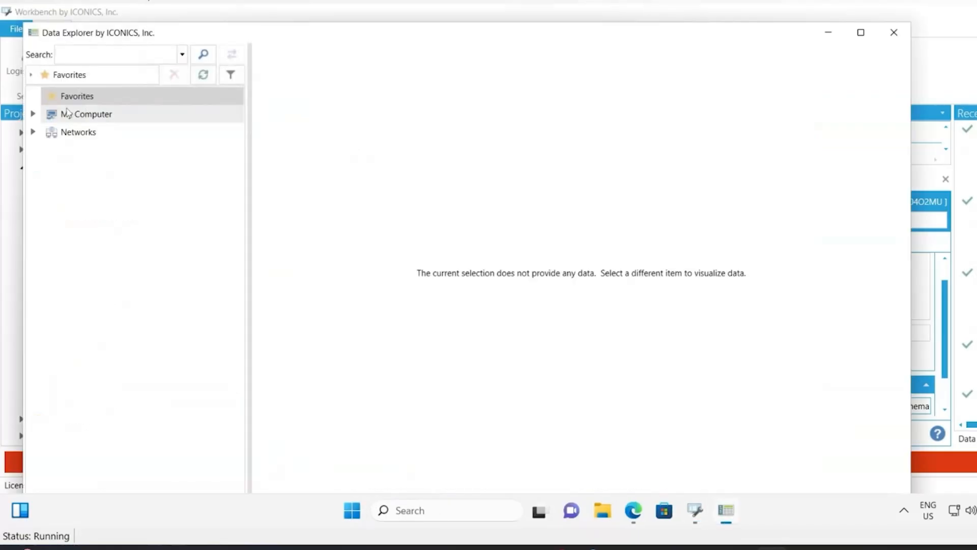
# - Browse to webinar > AUElec > PowerBreakdown > powerConsumptionBreakdown in Data Explorer to view its live values
pyautogui.click(33, 115)
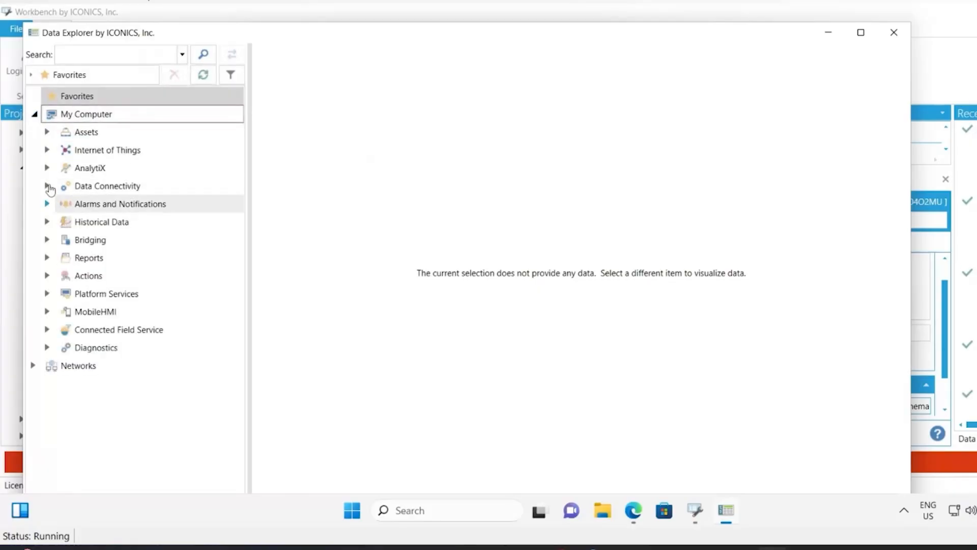
pyautogui.click(47, 186)
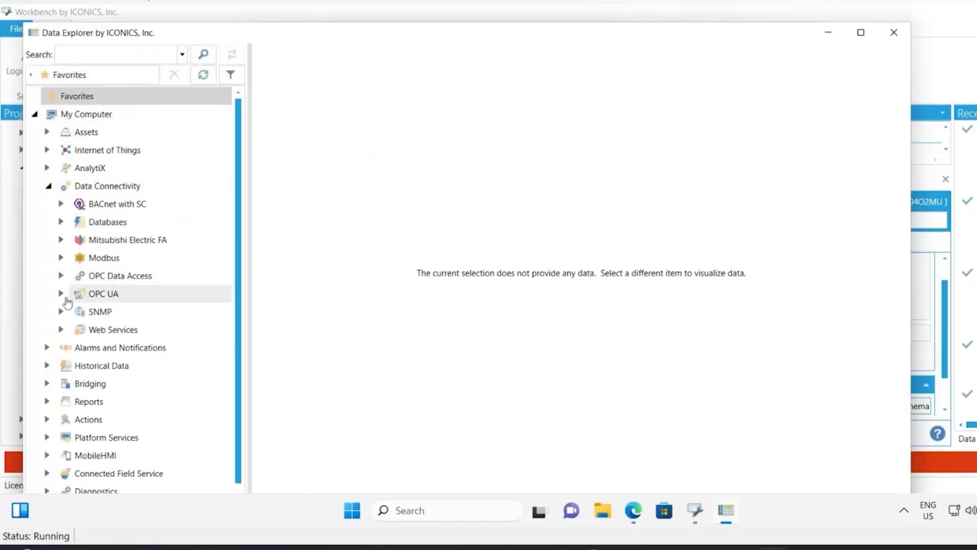
pyautogui.click(62, 329)
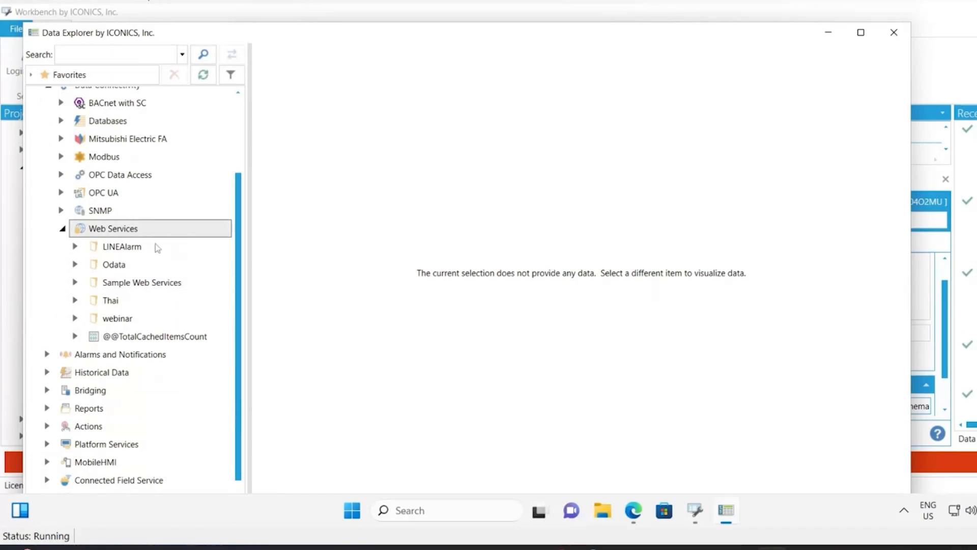
pyautogui.click(75, 319)
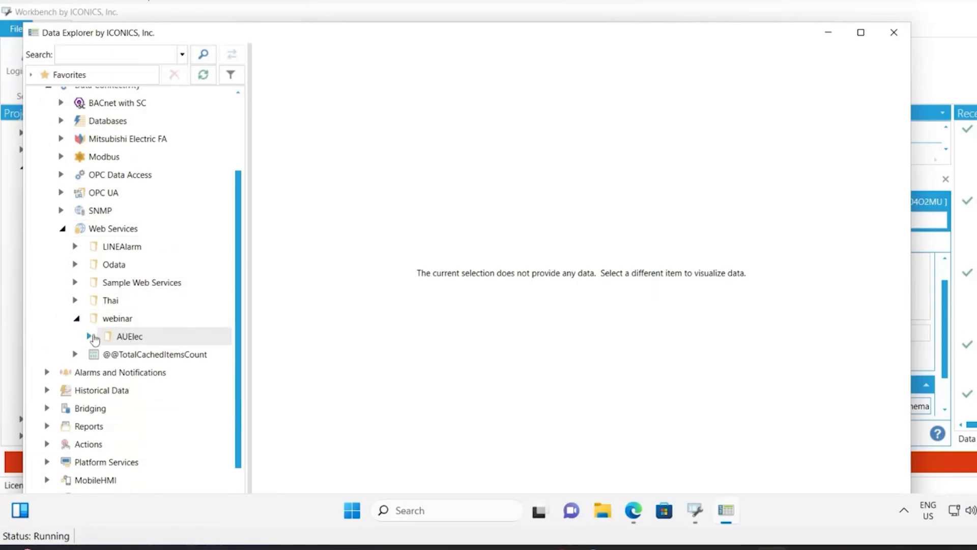
pyautogui.click(92, 336)
pyautogui.click(138, 373)
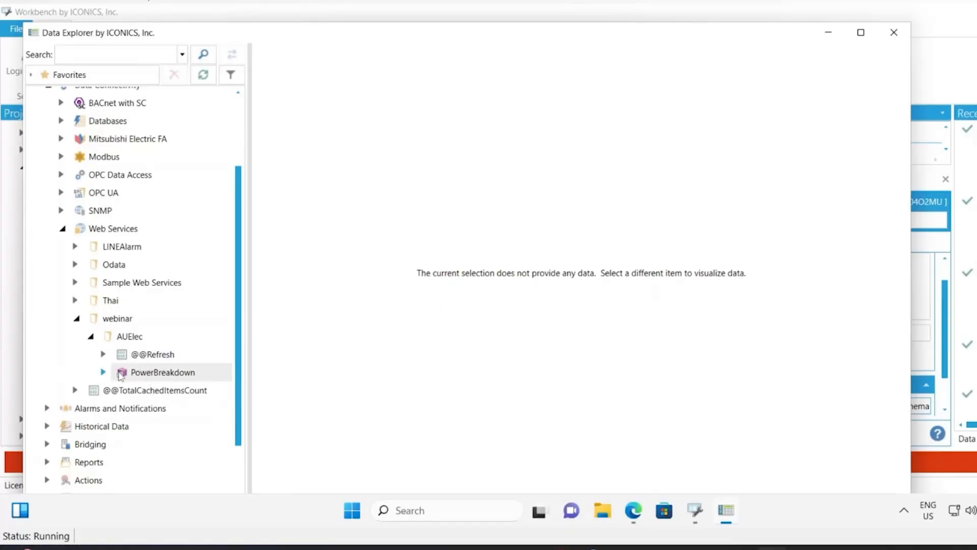
pyautogui.click(104, 372)
pyautogui.scroll(-2, 183, 269)
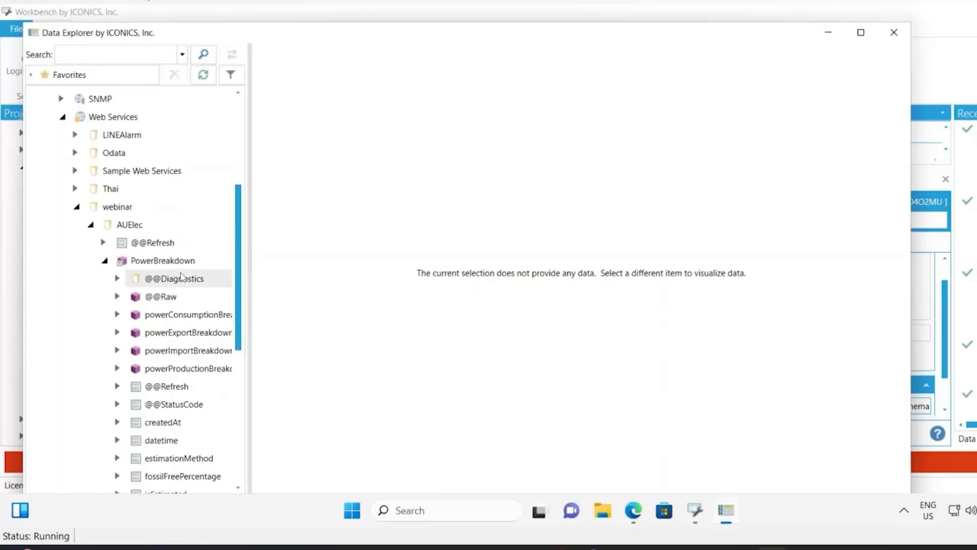
pyautogui.moveTo(251, 283); pyautogui.dragTo(316, 284)
pyautogui.scroll(-2, 153, 312)
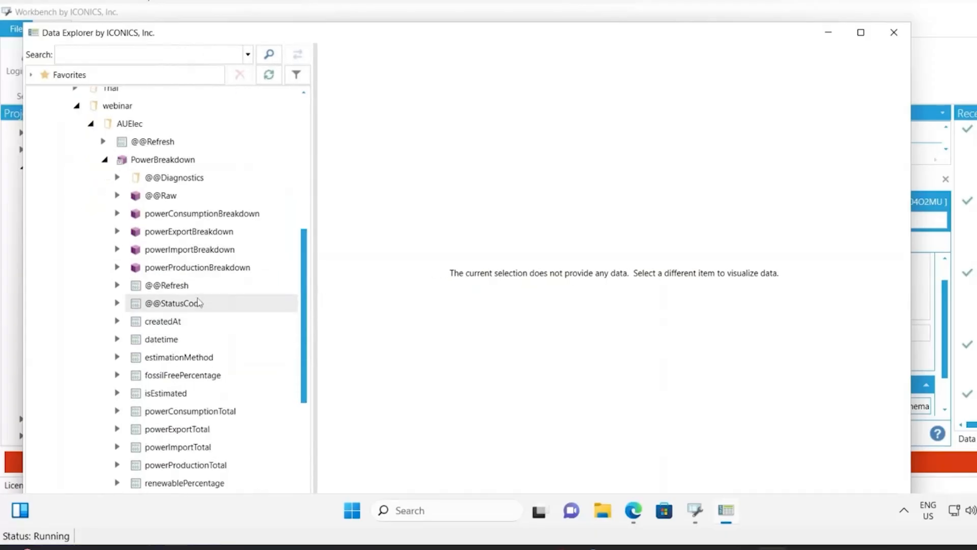
pyautogui.click(160, 217)
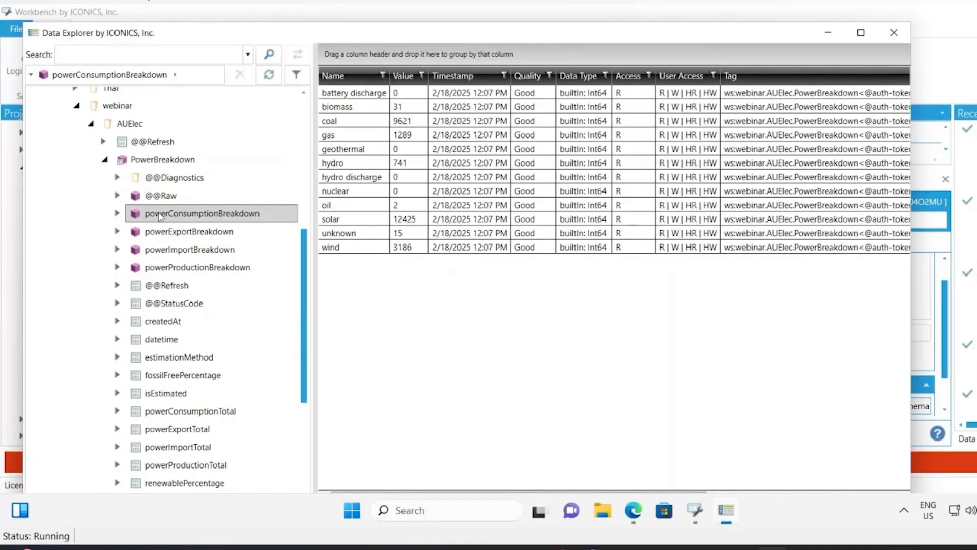
# - Compare the consumption values with the Latest Power Breakdown response in the API documentation
pyautogui.moveTo(390, 76); pyautogui.dragTo(416, 76)
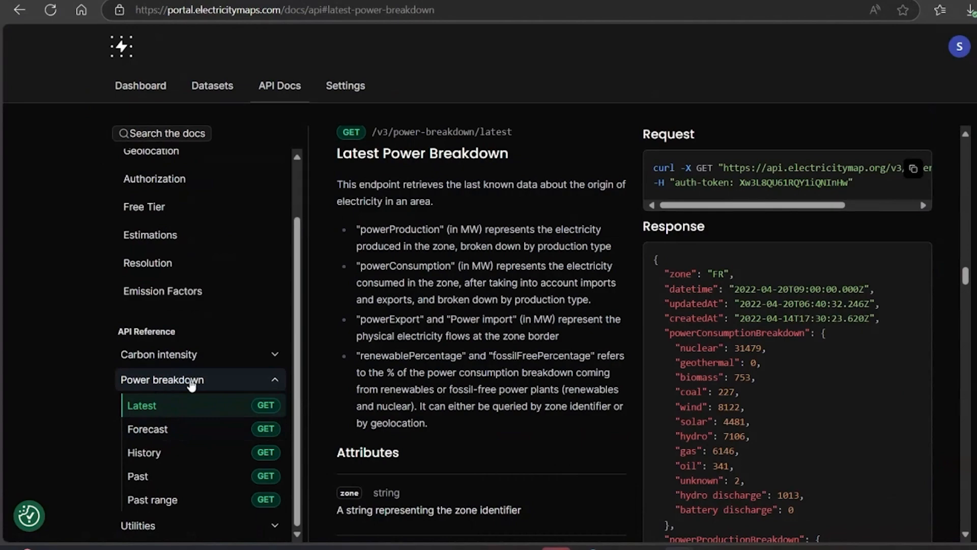
pyautogui.moveTo(362, 229); pyautogui.dragTo(439, 230)
pyautogui.click(474, 236)
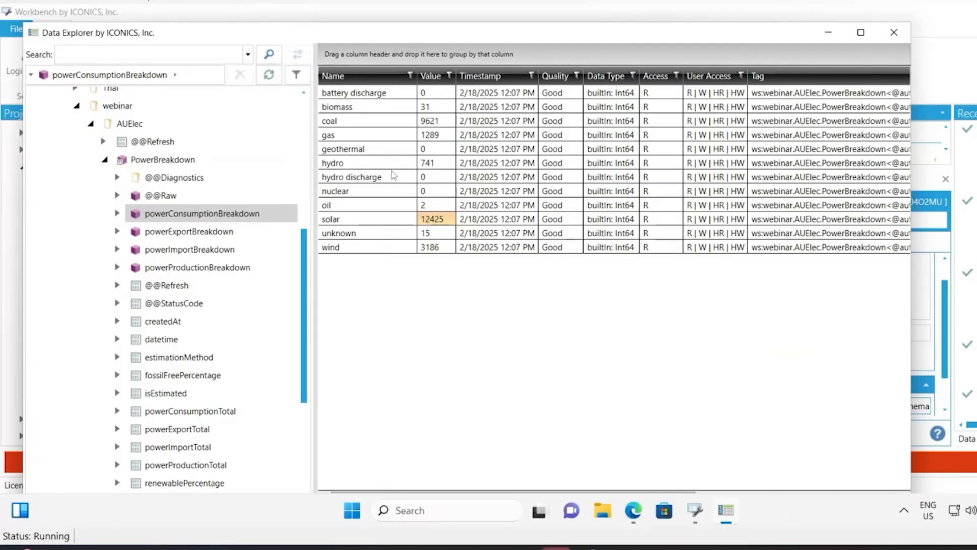
# - Launch GraphWorX64 and open its Data Browser
pyautogui.click(352, 510)
pyautogui.click(342, 150)
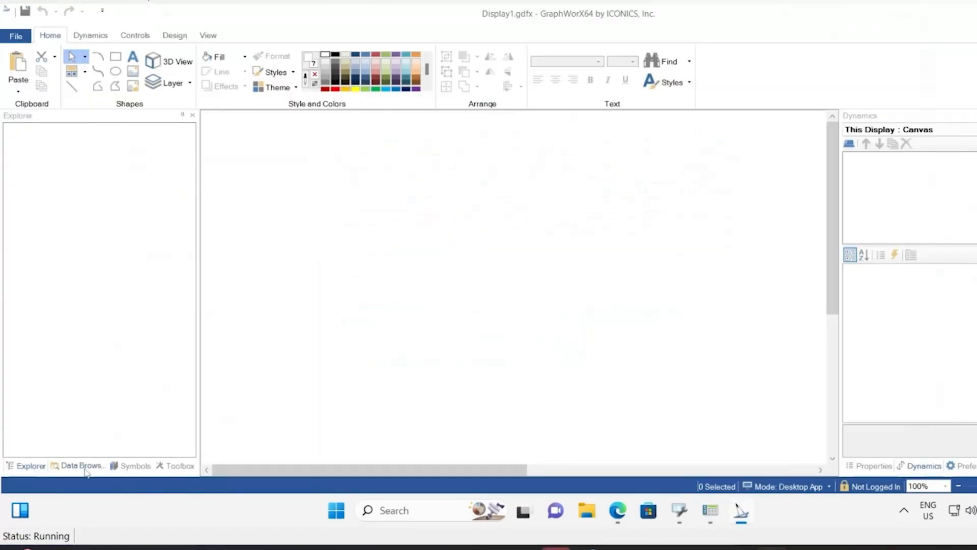
pyautogui.click(84, 466)
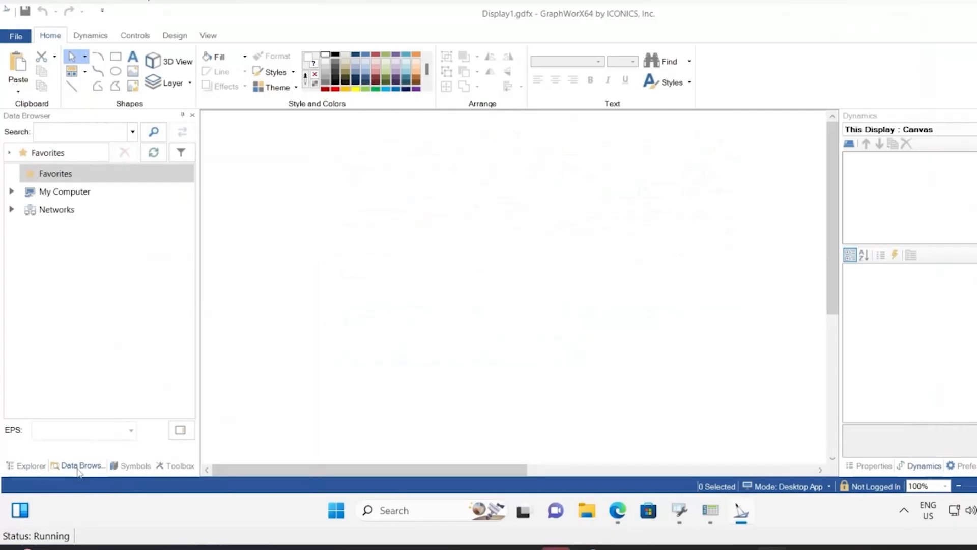
# - Place the solar tag from PowerBreakdown > powerConsumptionBreakdown on the display and preview it in runtime
pyautogui.click(11, 192)
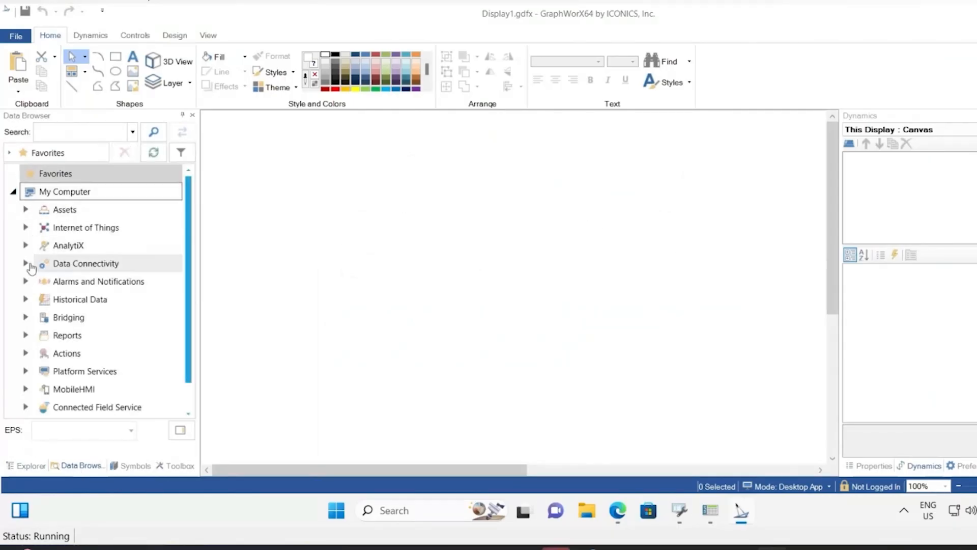
pyautogui.click(27, 263)
pyautogui.scroll(-2, 56, 299)
pyautogui.click(40, 307)
pyautogui.click(53, 295)
pyautogui.scroll(-1, 71, 267)
pyautogui.click(69, 263)
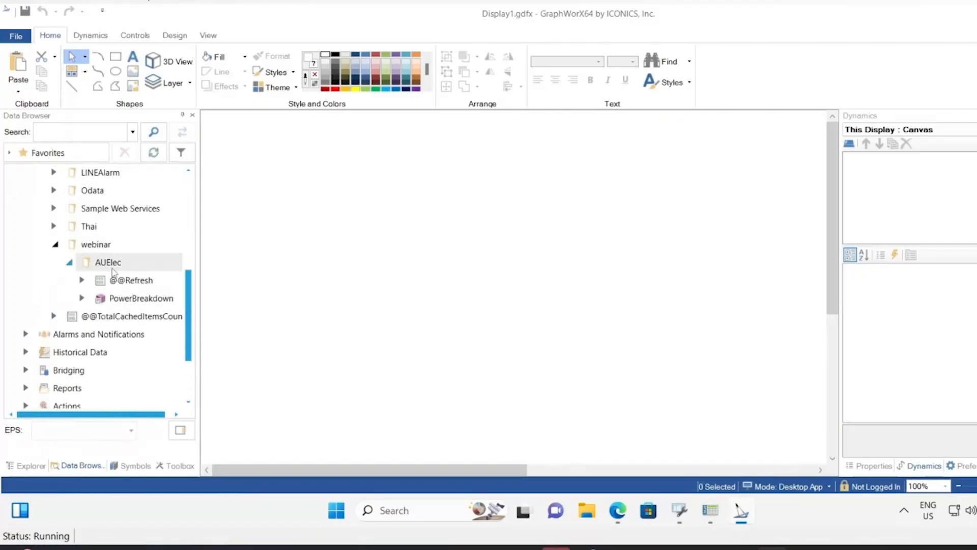
pyautogui.click(83, 298)
pyautogui.scroll(-1, 153, 316)
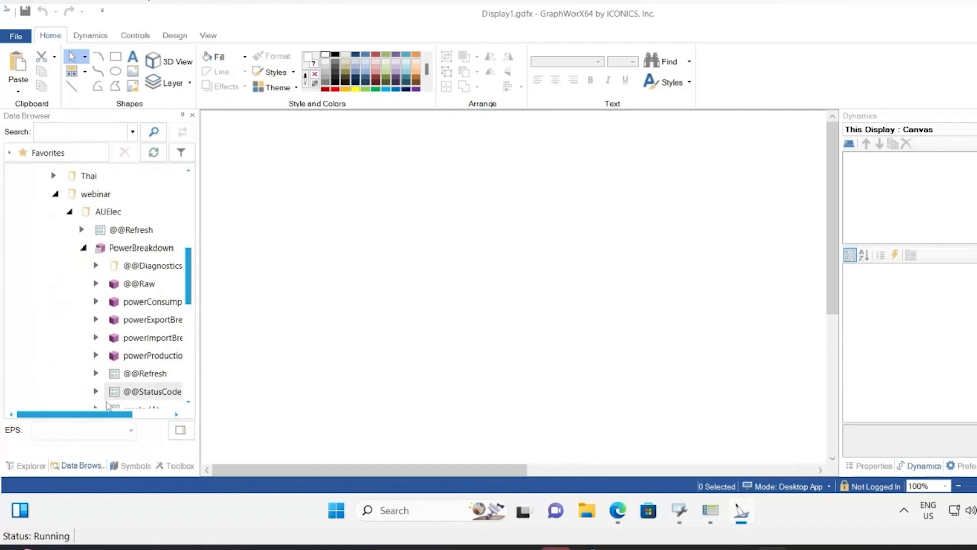
pyautogui.hscroll(2, 124, 364)
pyautogui.scroll(-1, 123, 364)
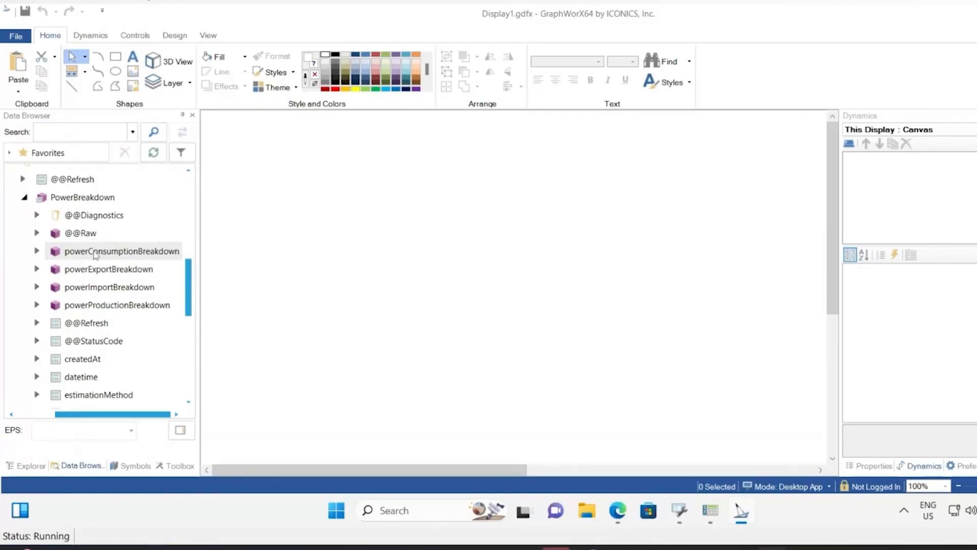
pyautogui.click(37, 251)
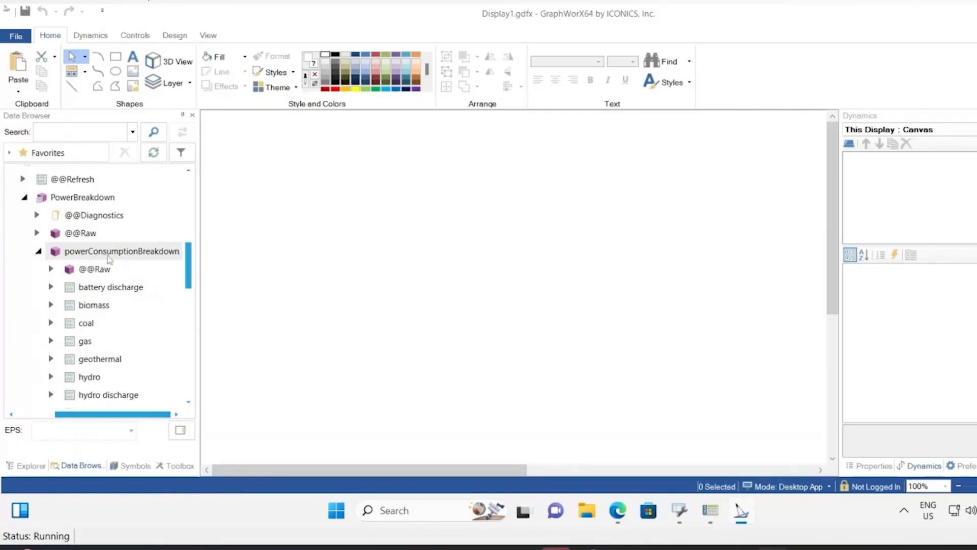
pyautogui.scroll(-3, 109, 263)
pyautogui.scroll(-1, 108, 263)
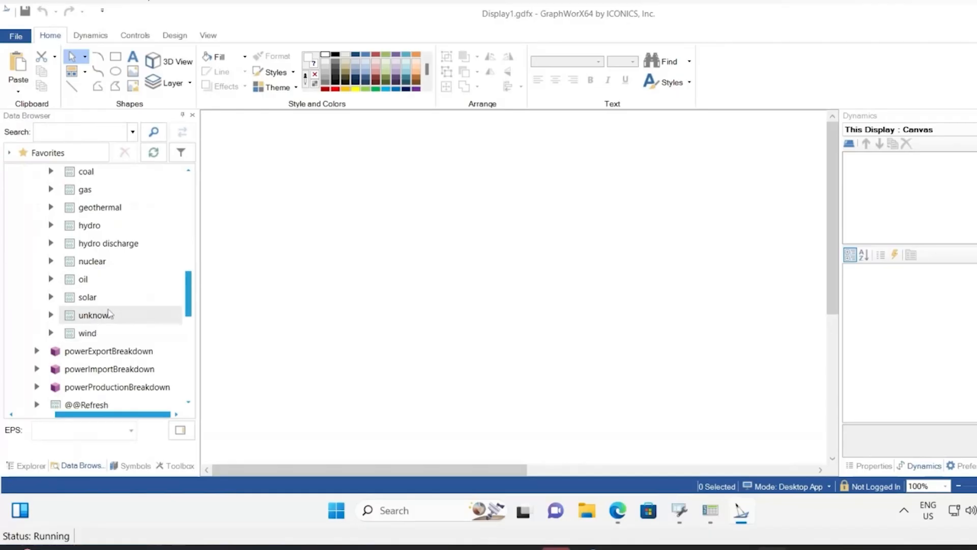
pyautogui.click(87, 301)
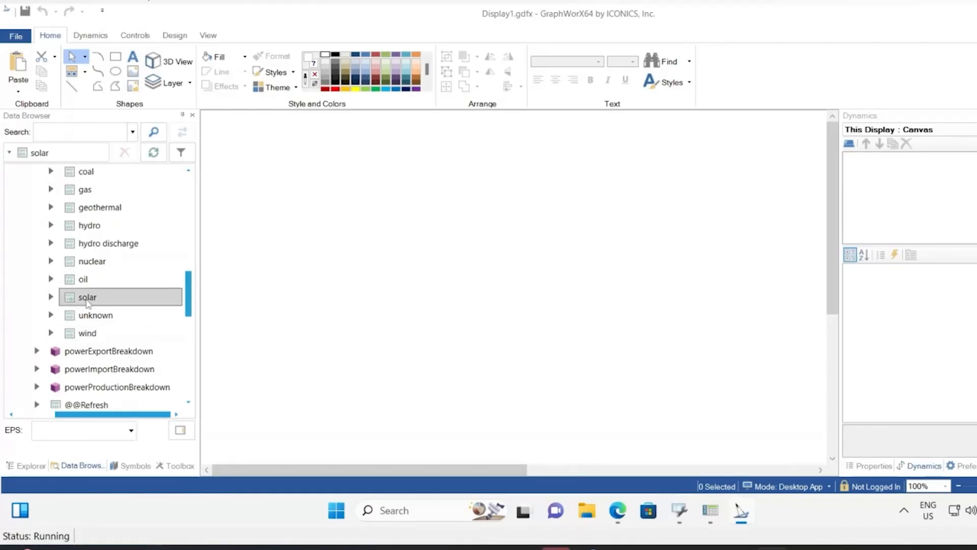
pyautogui.hotkey('ctrl', 'm')
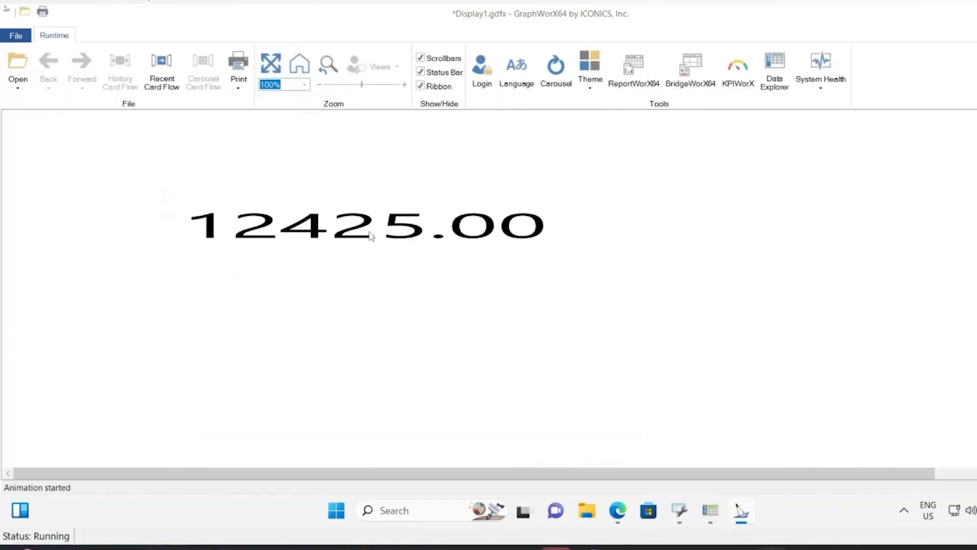
# - Add the coal consumption tag to the display as a second value and preview it in runtime
pyautogui.hotkey('ctrl', 'm')
pyautogui.moveTo(87, 174); pyautogui.dragTo(378, 151)
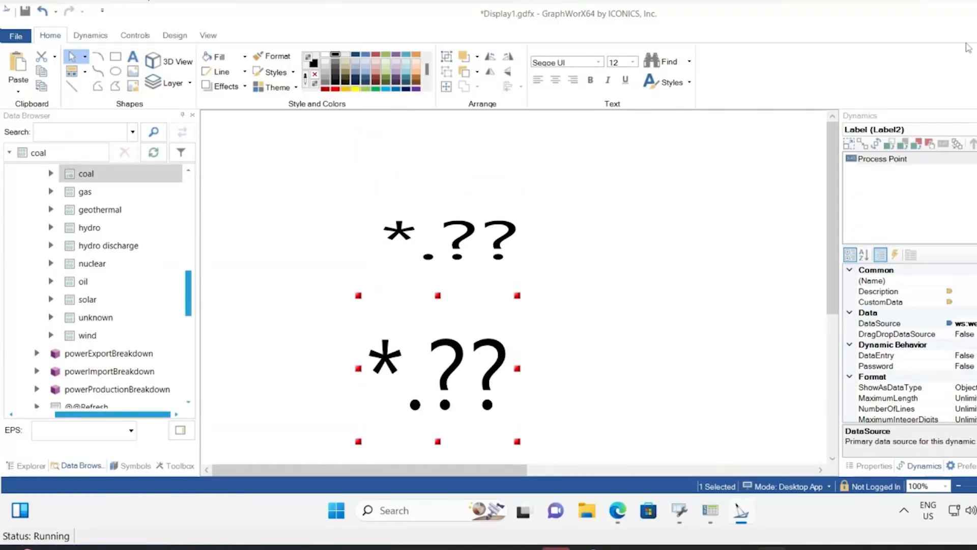
pyautogui.hotkey('ctrl', 'm')
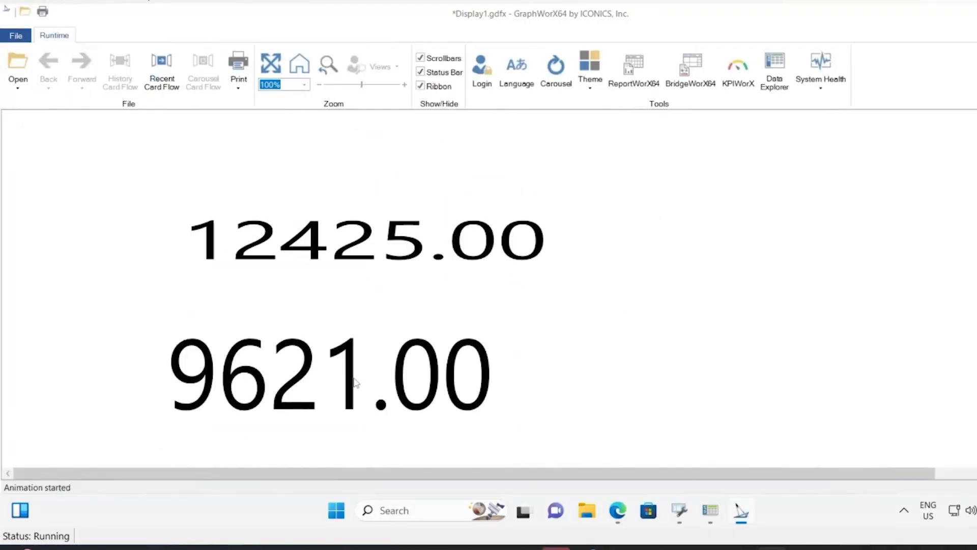
pyautogui.moveTo(354, 382)
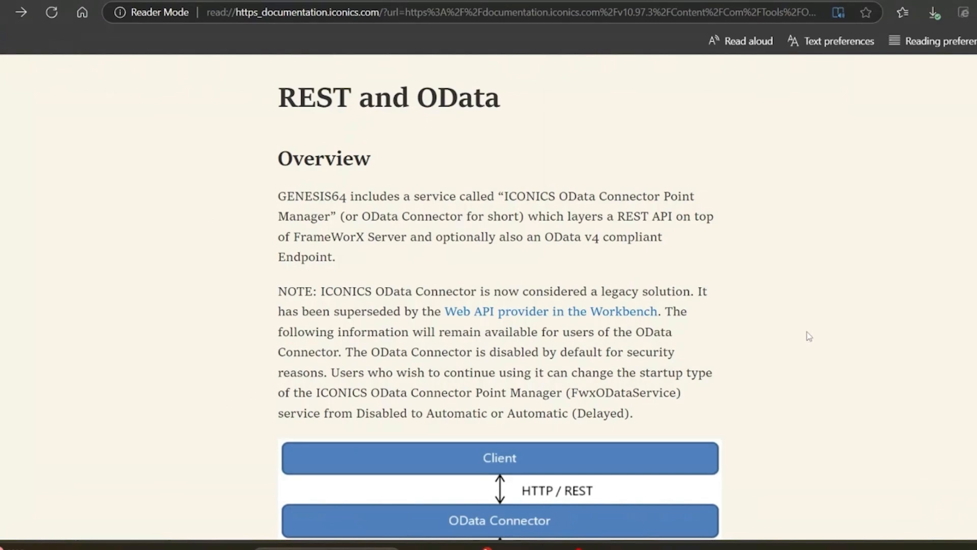
pyautogui.scroll(-5, 805, 332)
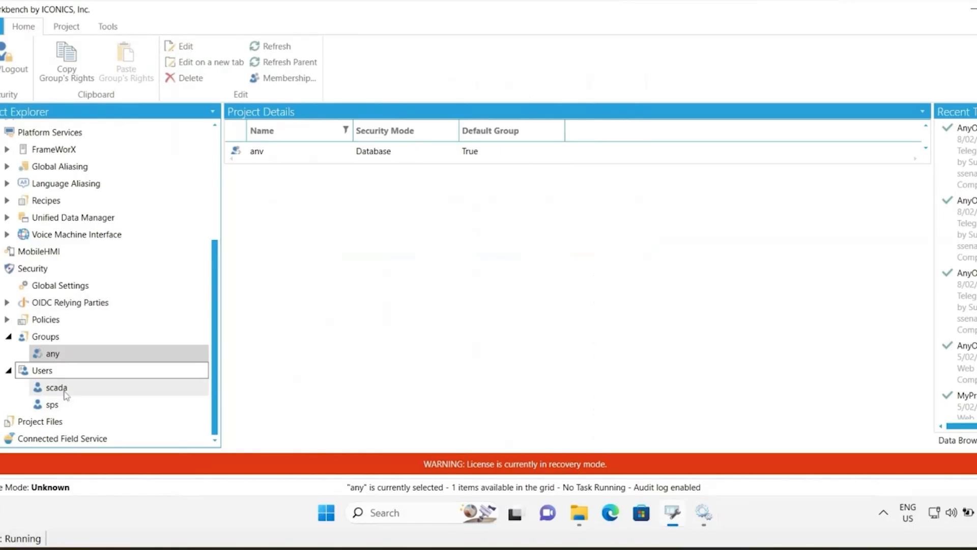
pyautogui.click(55, 358)
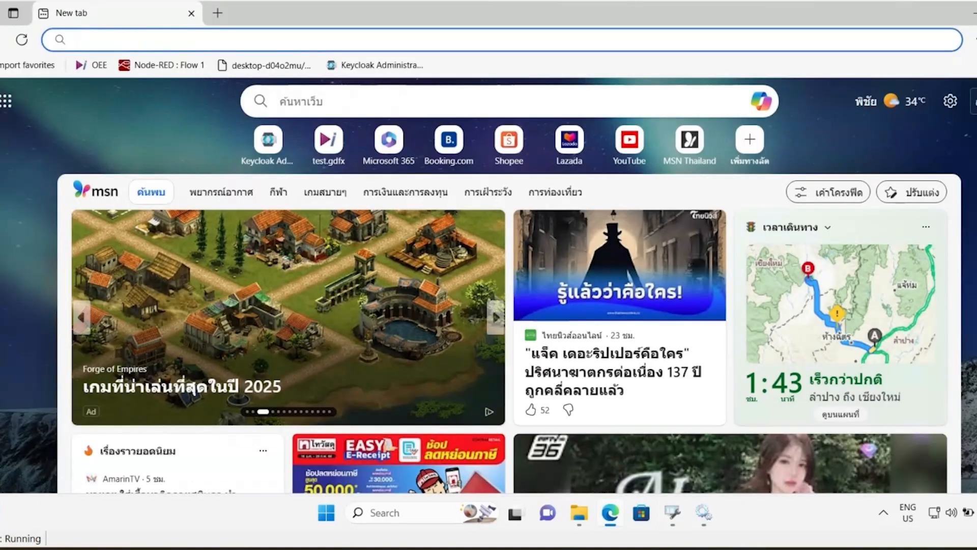
# - Open the OData Connector RealtimeData URL on desktop-d04o2mu requesting the KEPServerEX Channel1.Device1.Tag1 and Simulation Random tag values
pyautogui.write('https:/')
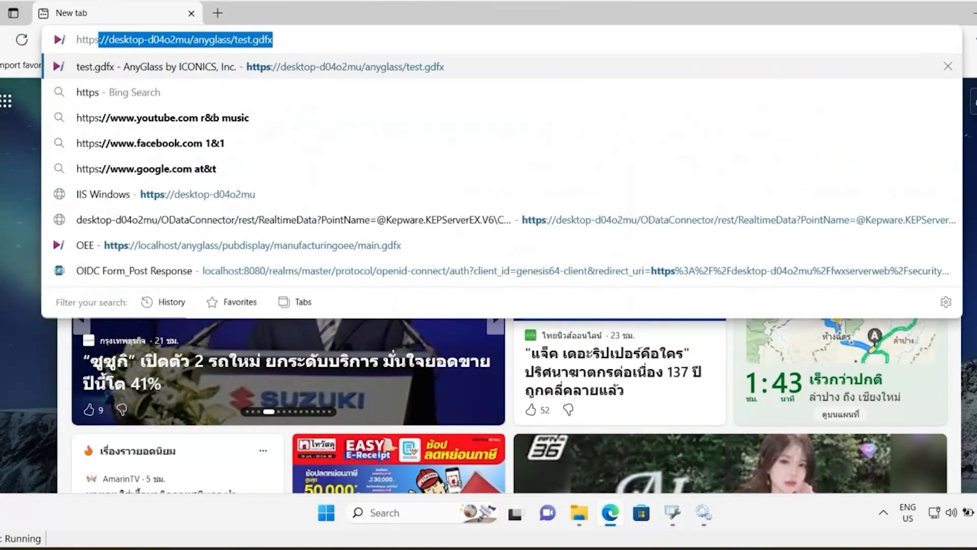
pyautogui.write('/desktop-d04o2mu/anyglas')
pyautogui.press('BackSpace')
pyautogui.press('BackSpace')
pyautogui.press('BackSpace')
pyautogui.press('BackSpace')
pyautogui.press('BackSpace')
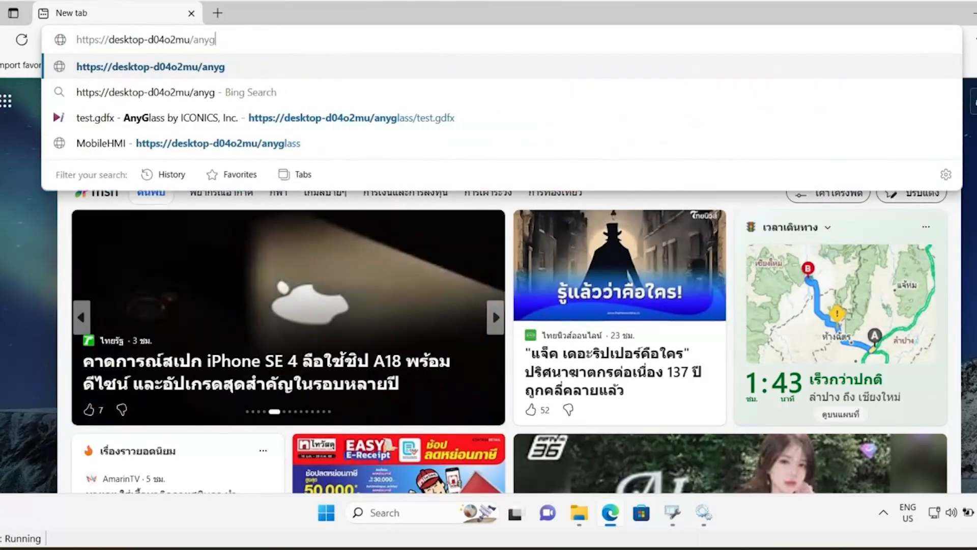
pyautogui.press('BackSpace')
pyautogui.press('BackSpace')
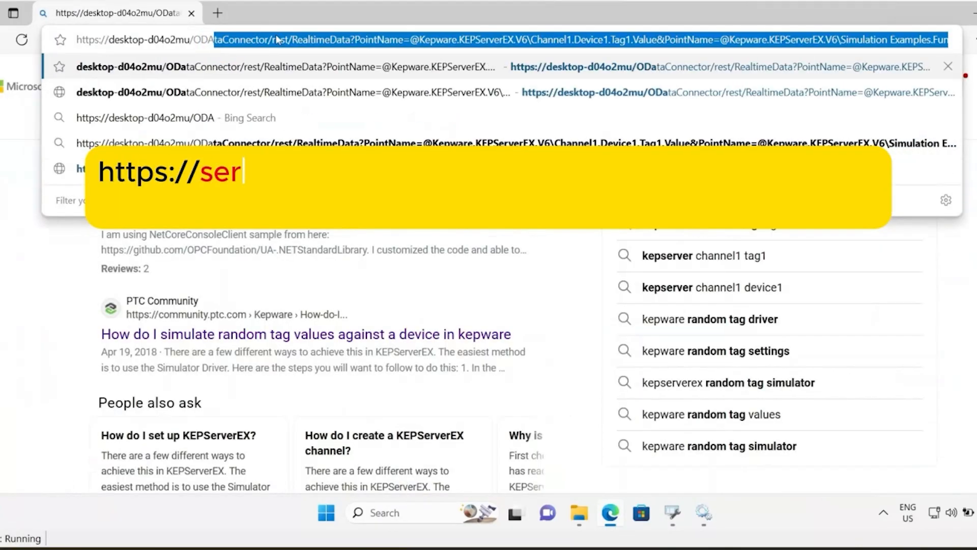
pyautogui.write('ta')
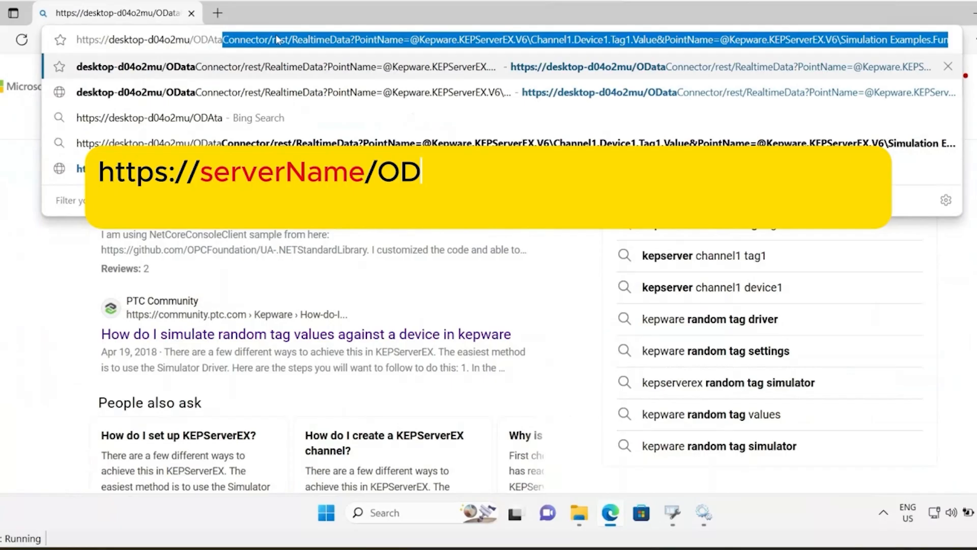
pyautogui.write('Connectoe')
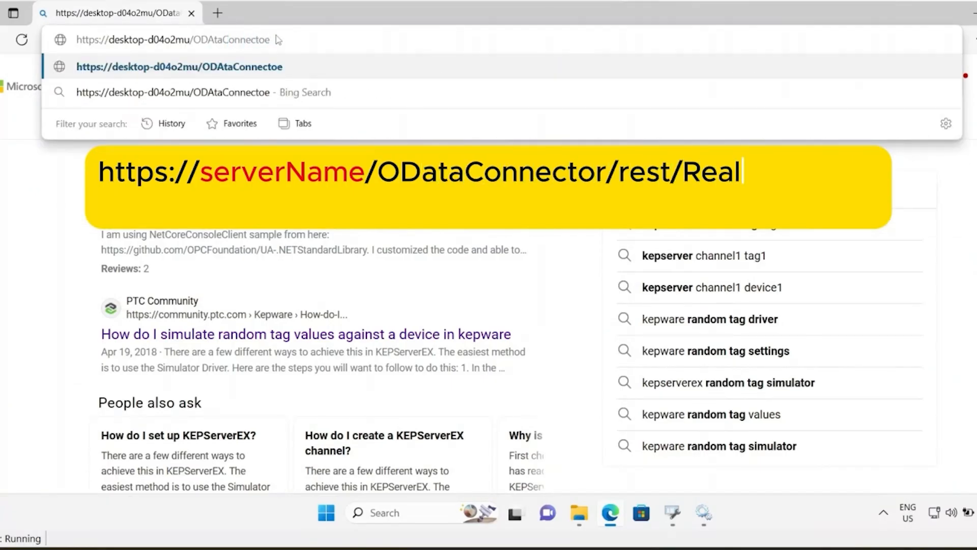
pyautogui.press('BackSpace')
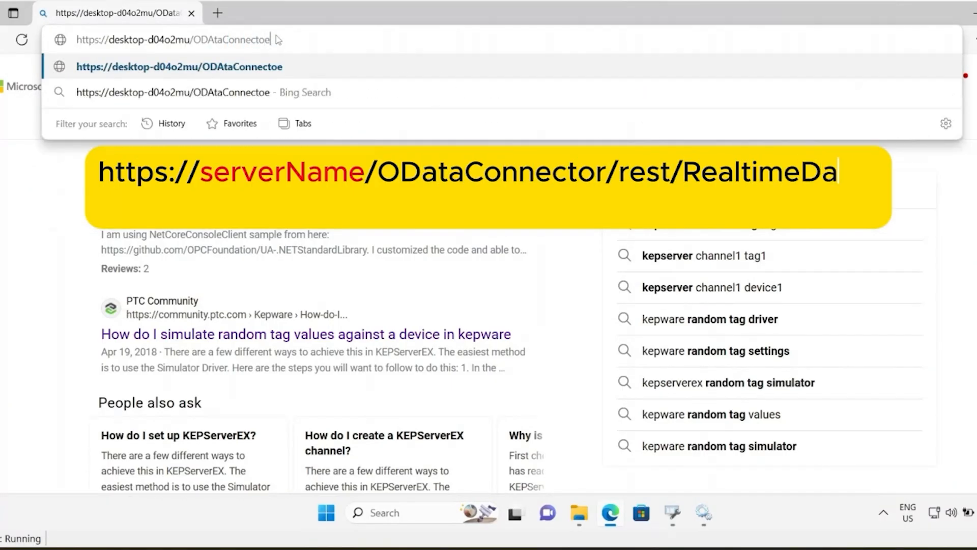
pyautogui.write('r/rest/R')
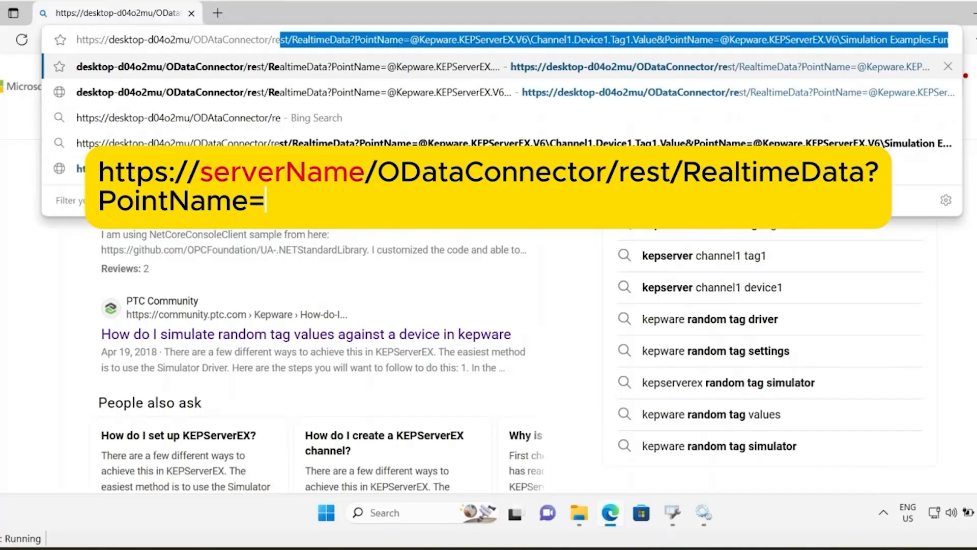
pyautogui.write('ealtime')
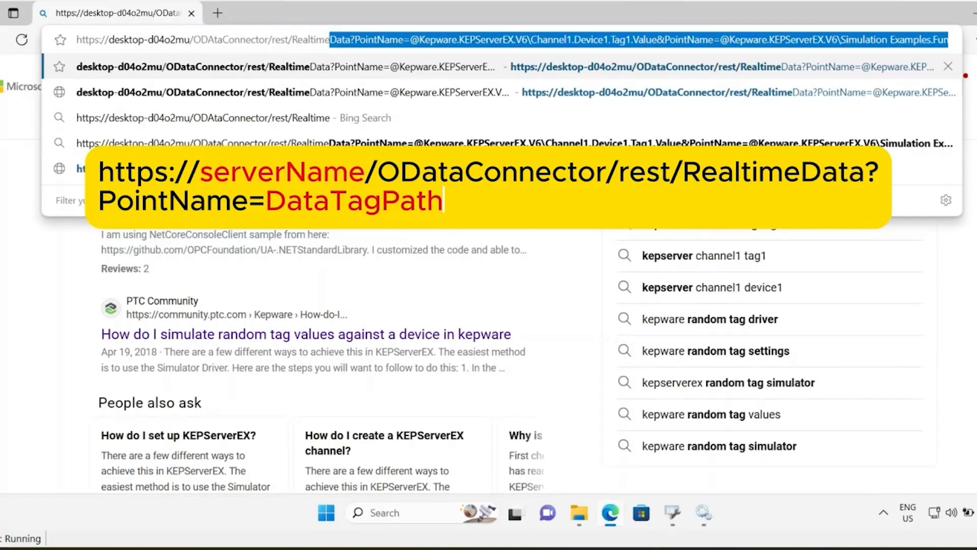
pyautogui.write('Data?')
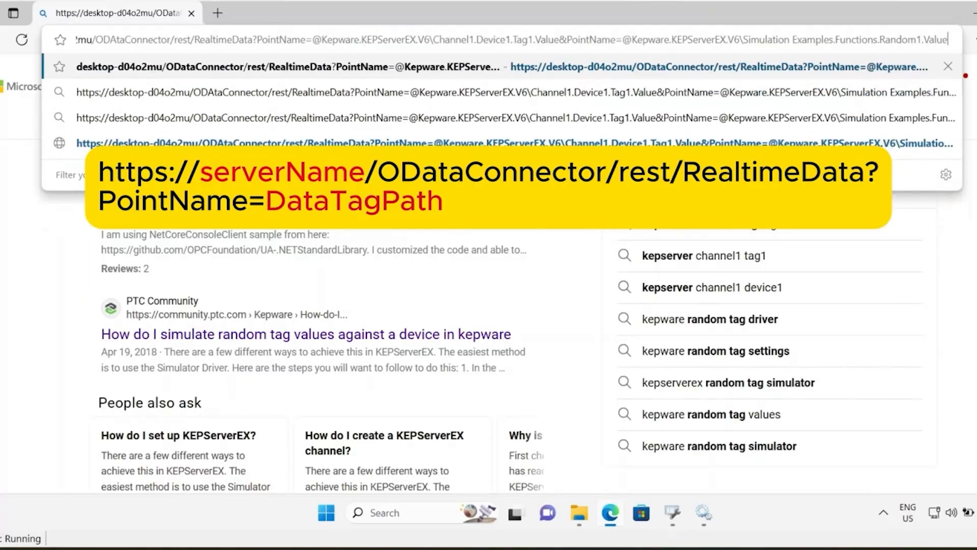
pyautogui.press('Return')
# - Sign in to the site with the account's username and password
pyautogui.write('scada')
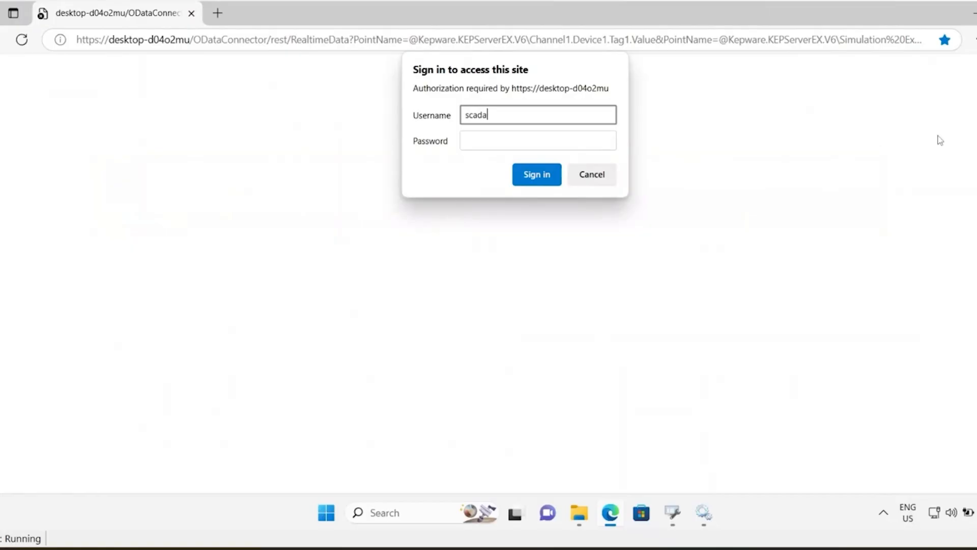
pyautogui.press('Tab')
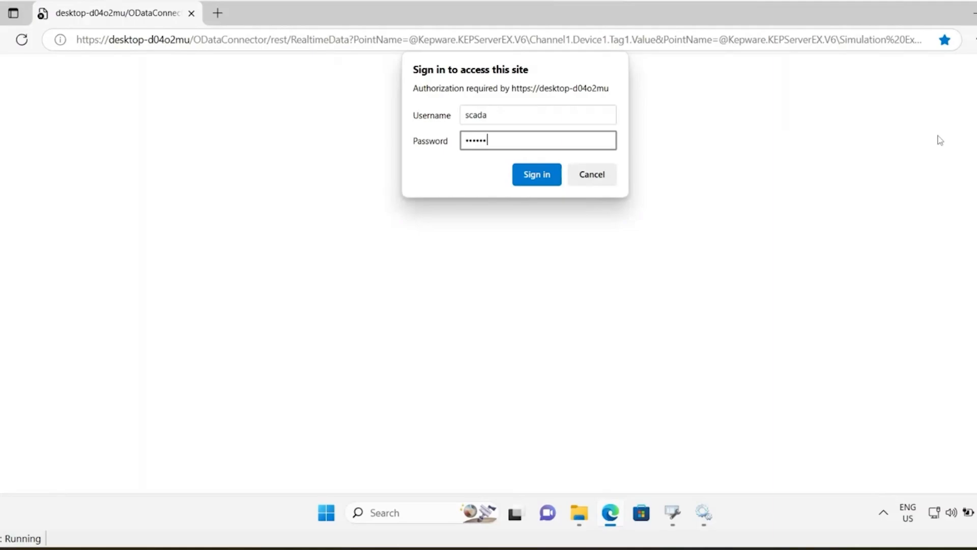
pyautogui.press('Return')
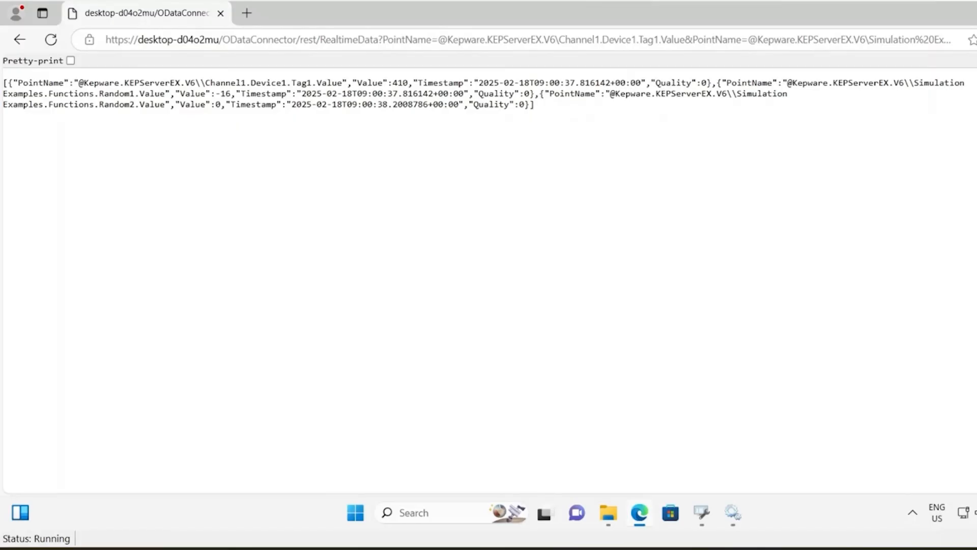
# - Examine the point names and values in the JSON response, reloading the page several times
pyautogui.moveTo(136, 104); pyautogui.dragTo(79, 105)
pyautogui.moveTo(313, 84); pyautogui.dragTo(287, 84)
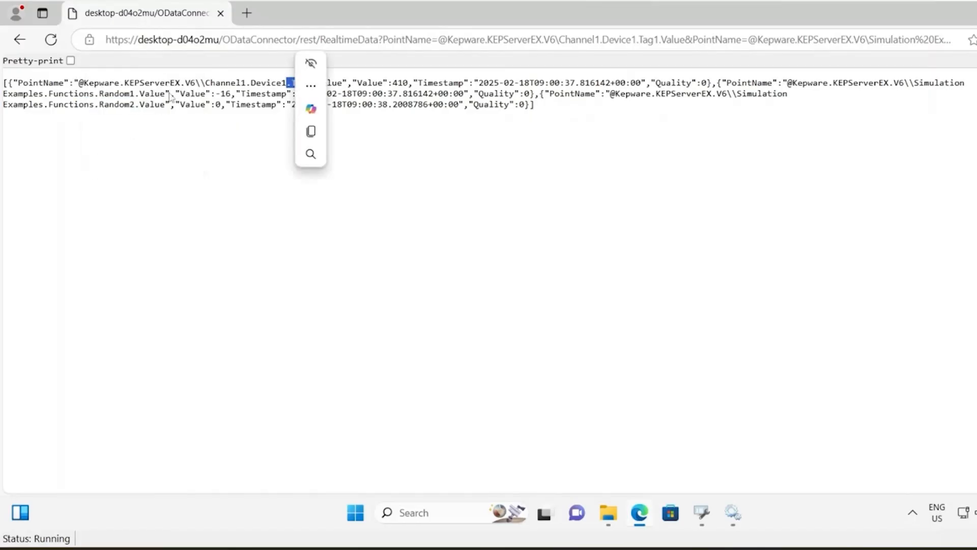
pyautogui.doubleClick(116, 94)
pyautogui.doubleClick(116, 104)
pyautogui.click(254, 138)
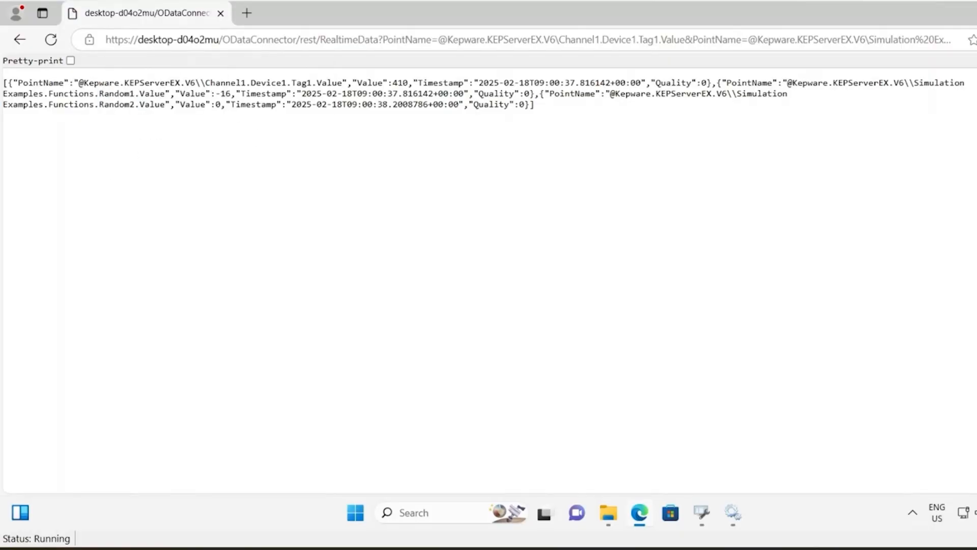
pyautogui.doubleClick(400, 83)
pyautogui.doubleClick(226, 94)
pyautogui.doubleClick(218, 105)
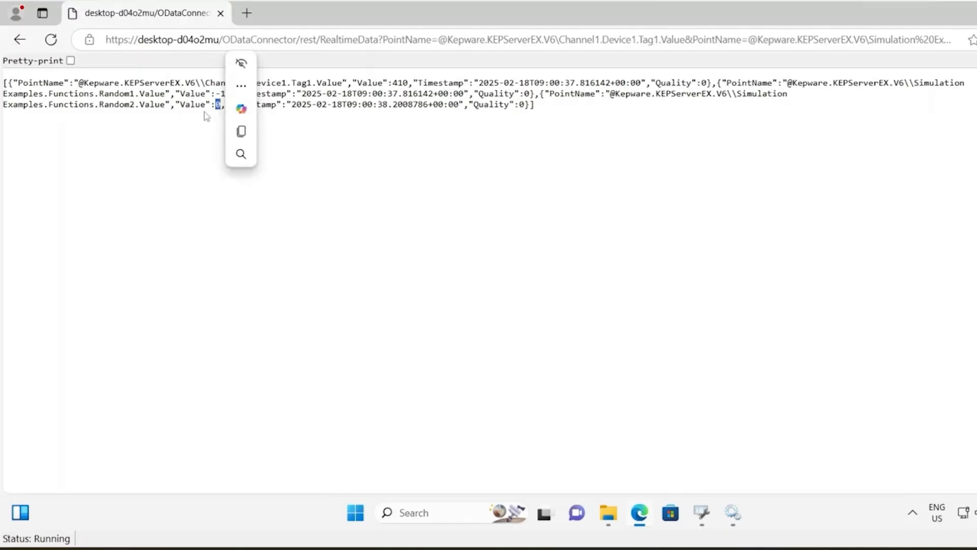
pyautogui.click(51, 40)
pyautogui.click(51, 40)
pyautogui.click(50, 39)
pyautogui.click(51, 40)
pyautogui.click(50, 40)
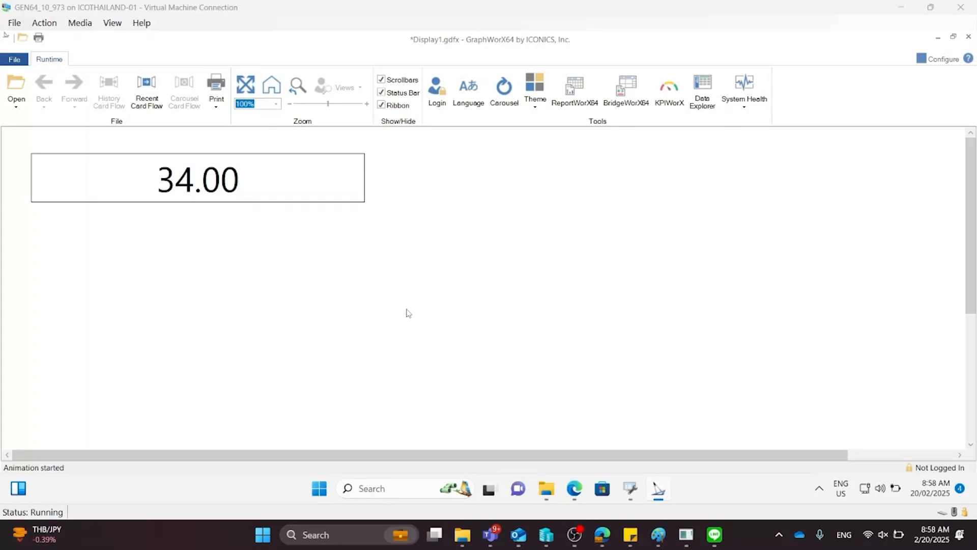
# - Inspect the real-time data tag of the Level property under MyPumpHouse1 in Workbench
pyautogui.click(631, 489)
pyautogui.click(690, 434)
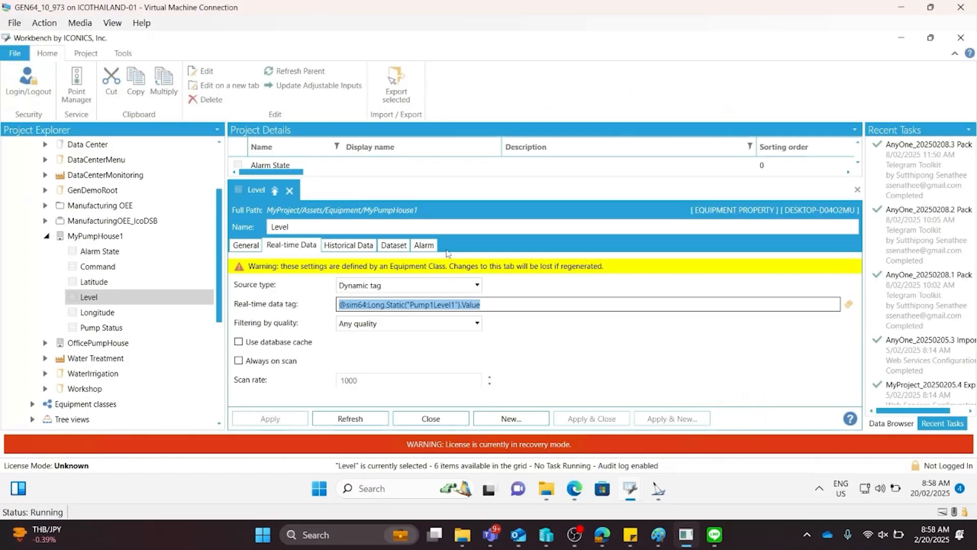
pyautogui.moveTo(292, 227); pyautogui.dragTo(255, 227)
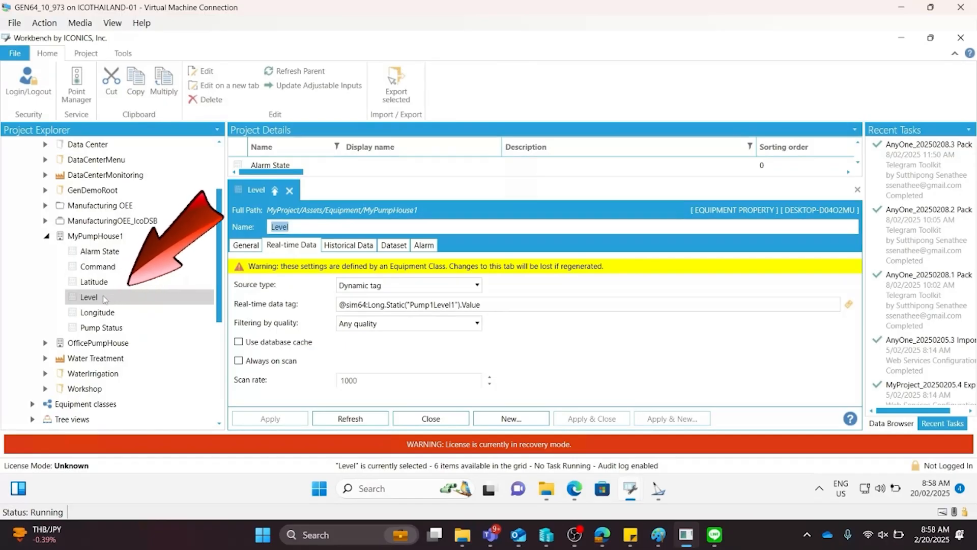
pyautogui.scroll(1, 106, 301)
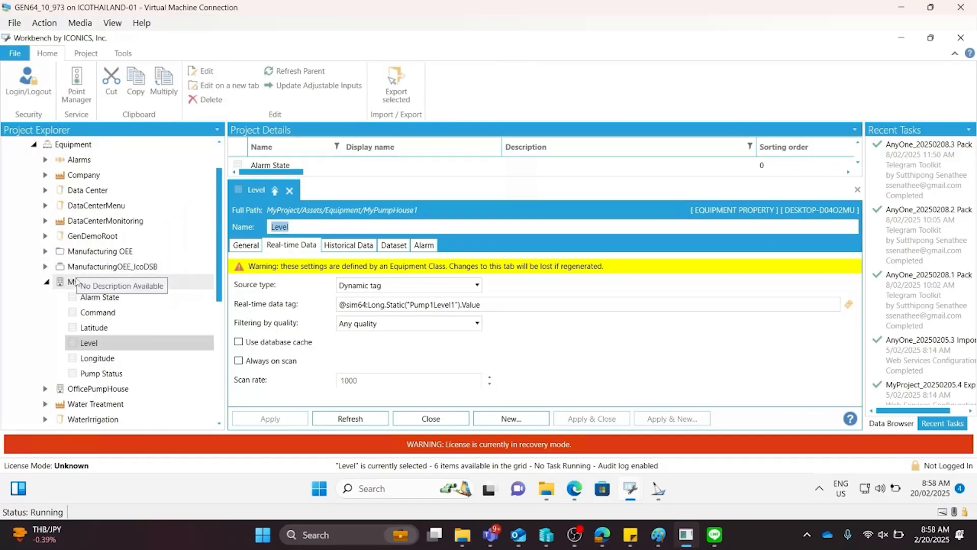
pyautogui.scroll(1, 137, 287)
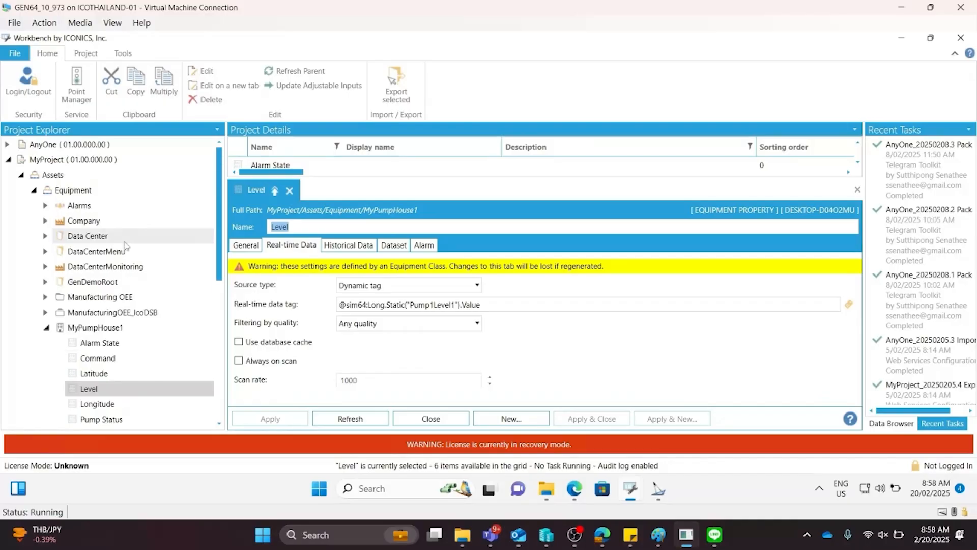
pyautogui.click(573, 490)
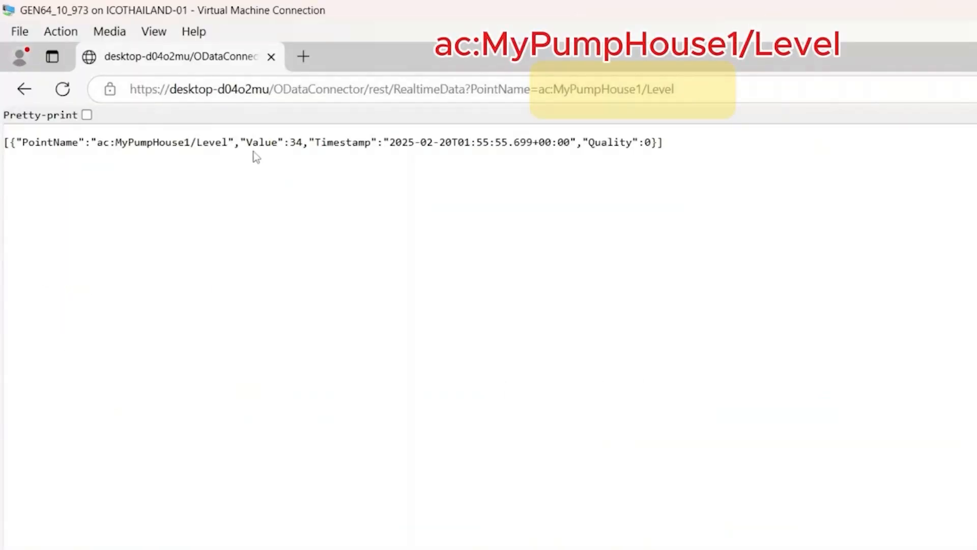
# - Write 56 to the Level value shown in the GraphWorX64 runtime display
pyautogui.moveTo(284, 142); pyautogui.dragTo(302, 142)
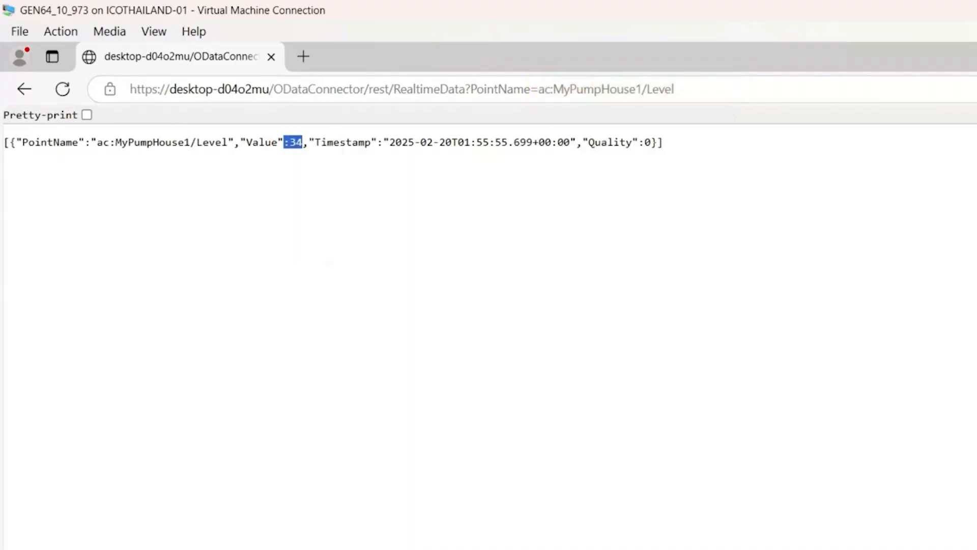
pyautogui.hotkey('alt', 'Tab')
pyautogui.click(270, 244)
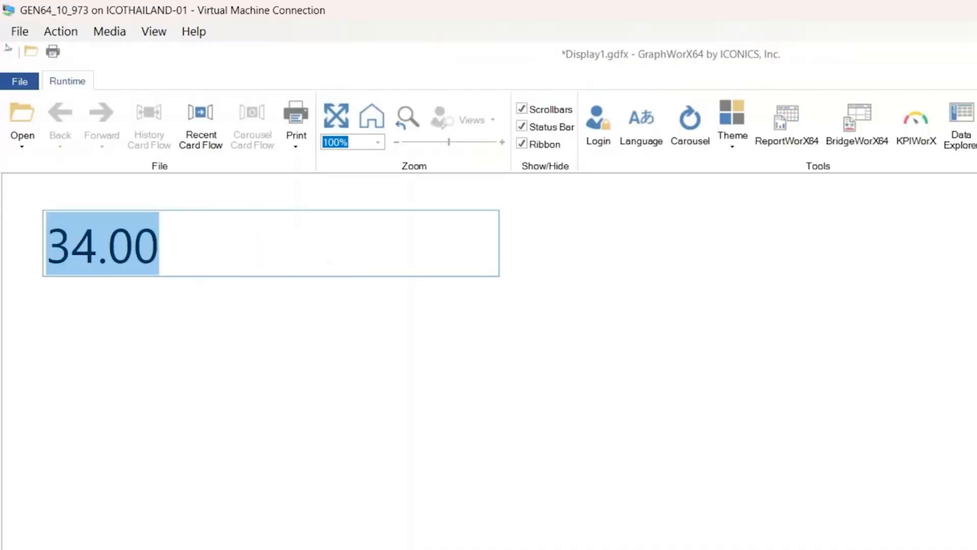
pyautogui.write('56')
pyautogui.press('Return')
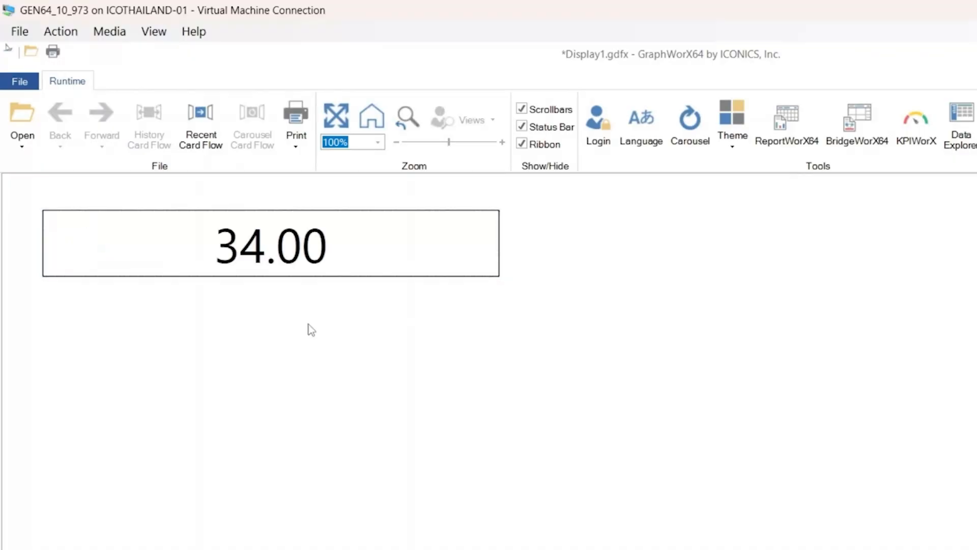
# - Reload the OData response for ac:MyPumpHouse1/Level and check its value
pyautogui.hotkey('alt', 'Tab')
pyautogui.press('F5')
pyautogui.doubleClick(295, 142)
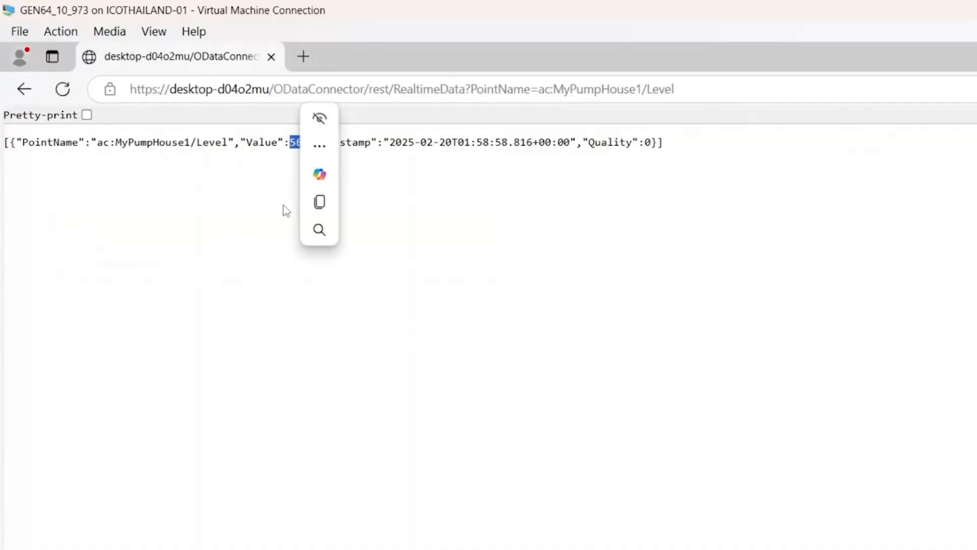
pyautogui.click(275, 188)
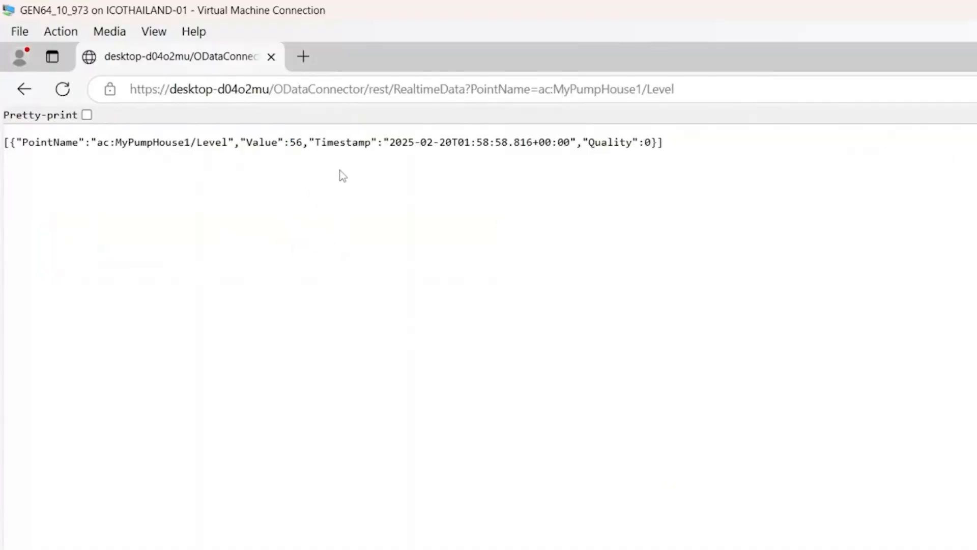
pyautogui.moveTo(891, 549)
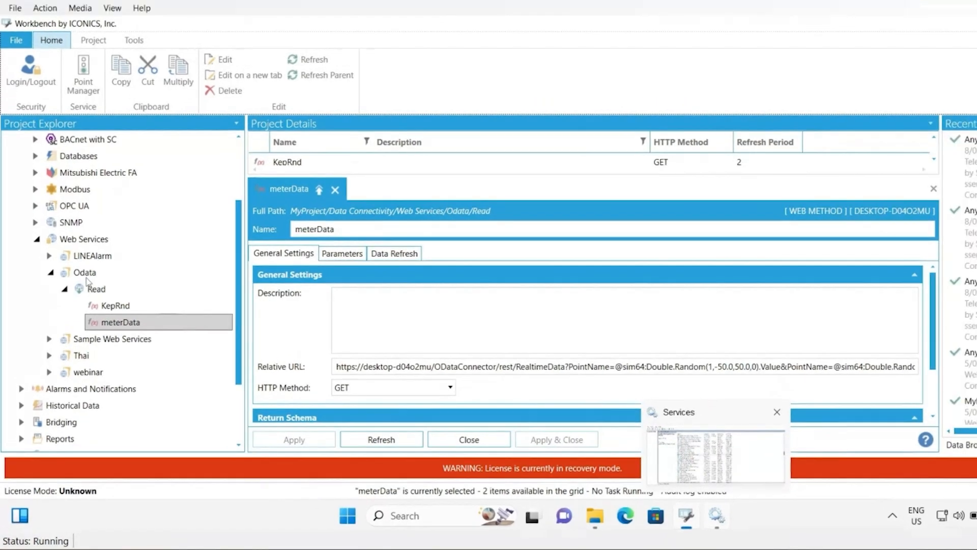
# - Examine the relative URL of the meterData web method under Web Services > Odata > Read
pyautogui.click(84, 240)
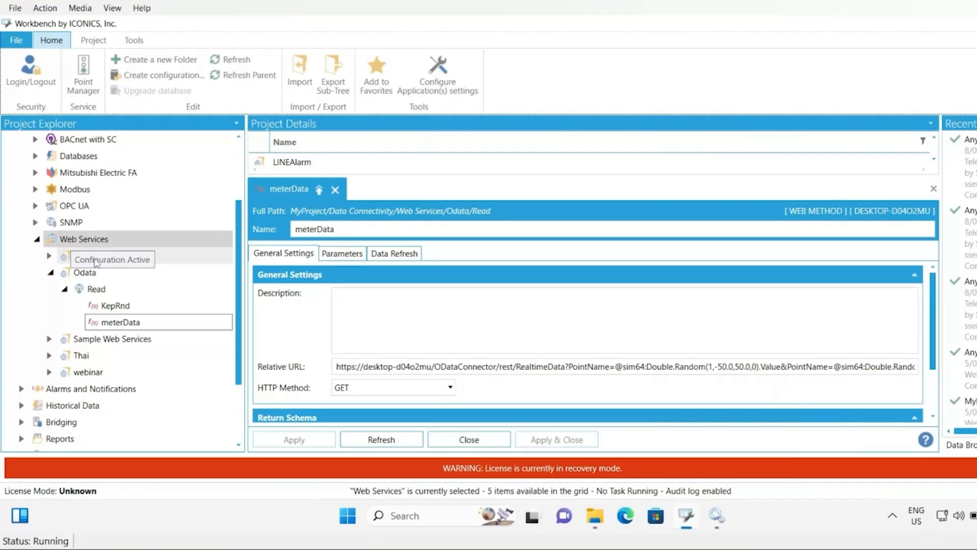
pyautogui.click(95, 275)
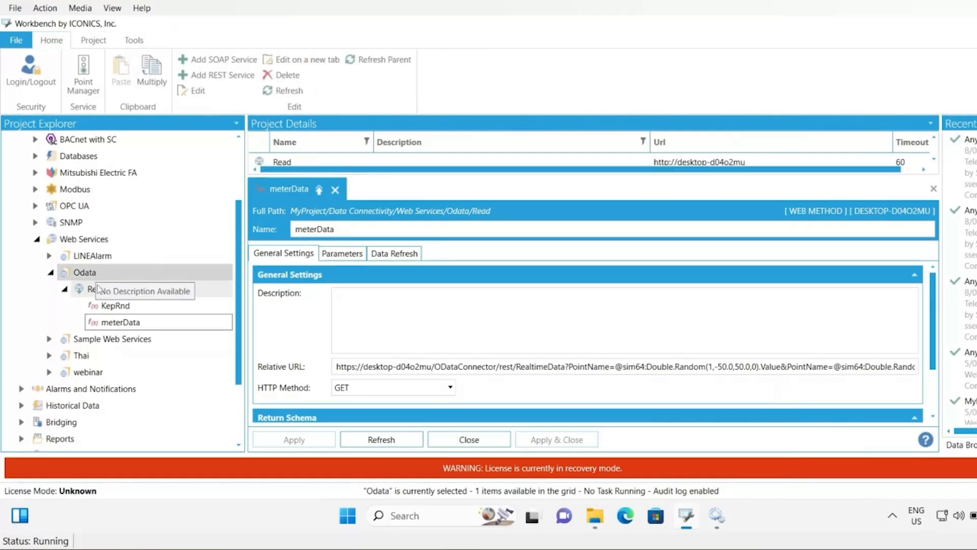
pyautogui.click(110, 293)
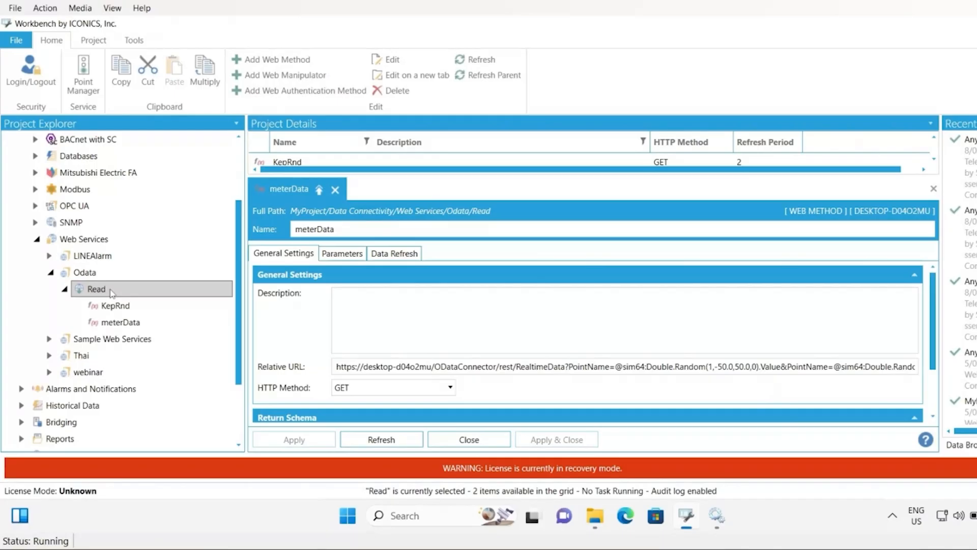
pyautogui.click(122, 325)
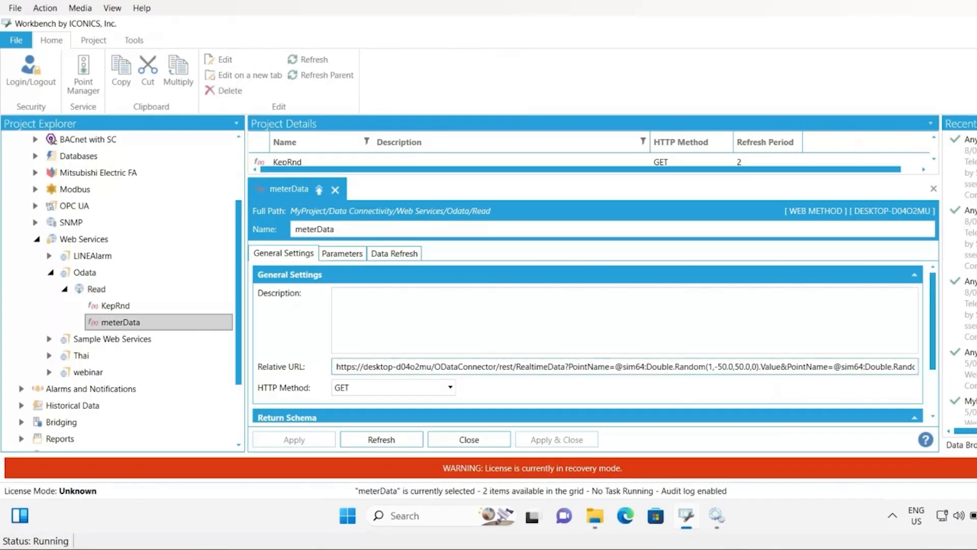
pyautogui.moveTo(623, 366); pyautogui.dragTo(336, 366)
pyautogui.moveTo(623, 367); pyautogui.dragTo(834, 366)
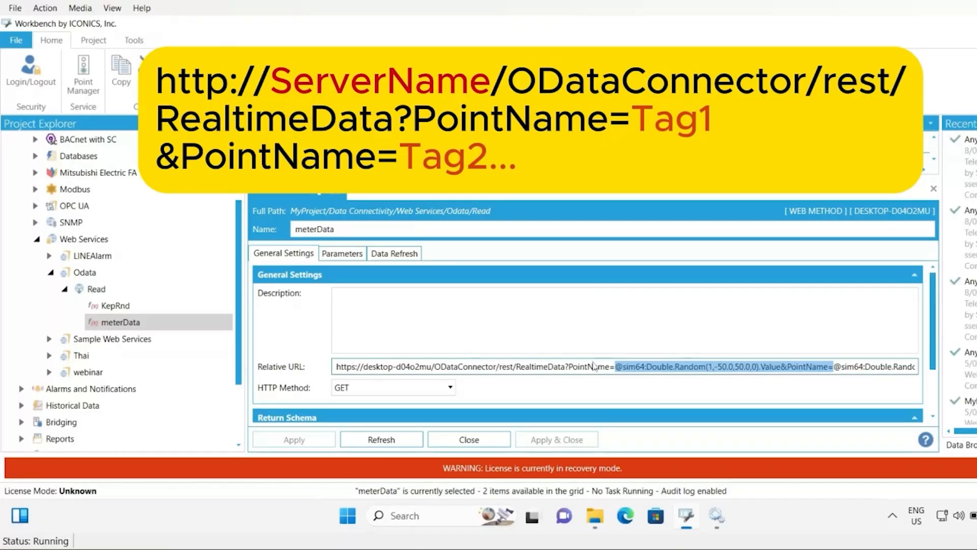
# - Open the Read REST service and review its Basic authentication connection credentials
pyautogui.doubleClick(105, 291)
pyautogui.scroll(-1, 385, 368)
pyautogui.scroll(-1, 387, 372)
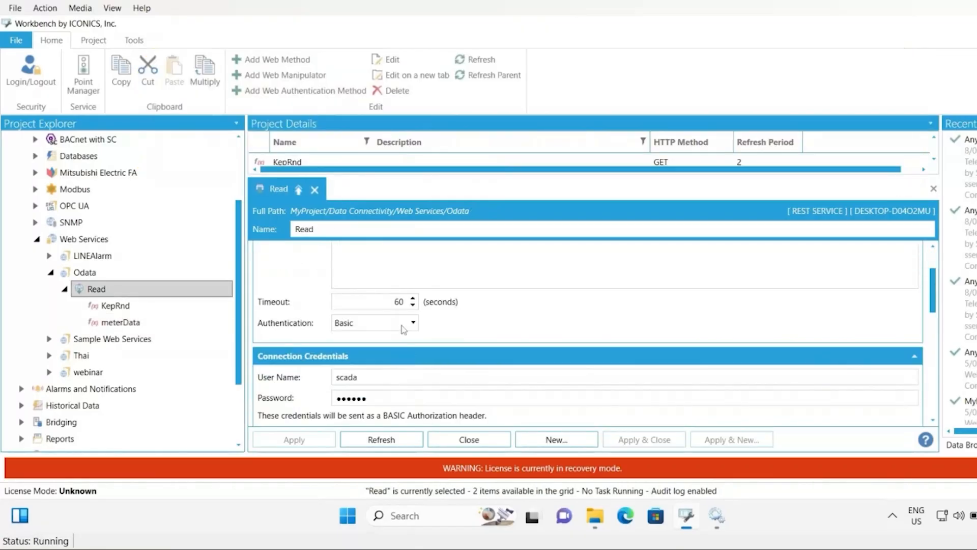
pyautogui.click(392, 325)
pyautogui.click(374, 372)
pyautogui.click(388, 399)
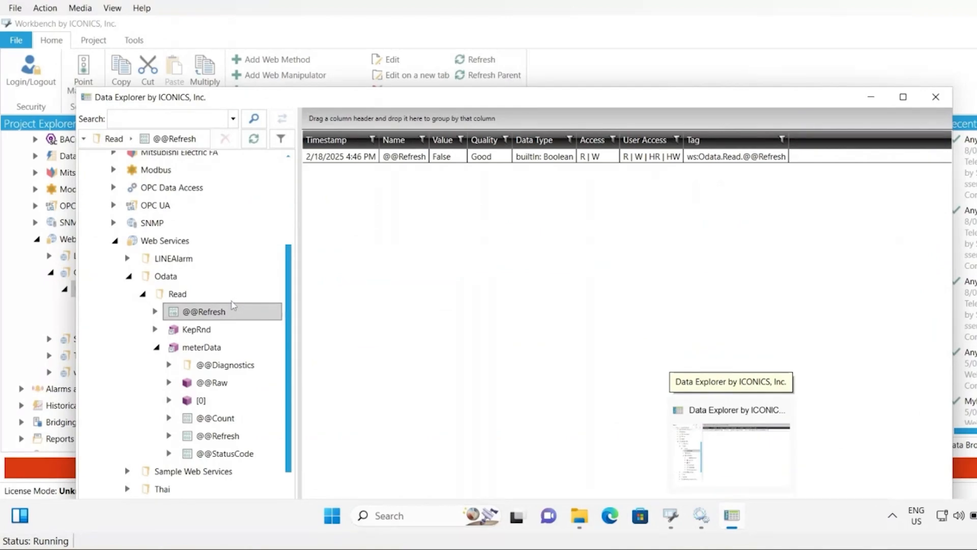
# - Browse the meterData web method's values in Data Explorer, widening the PointName column
pyautogui.click(208, 349)
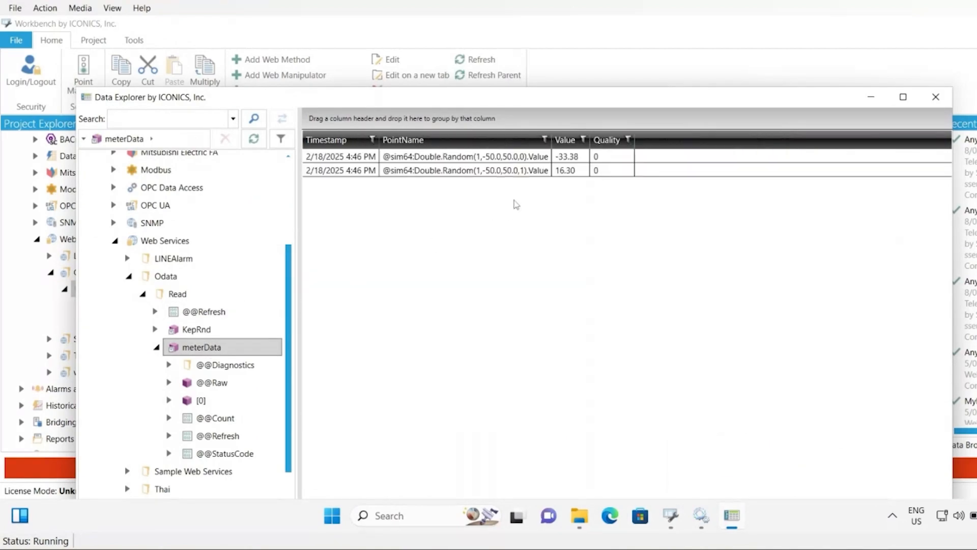
pyautogui.moveTo(552, 138); pyautogui.dragTo(648, 136)
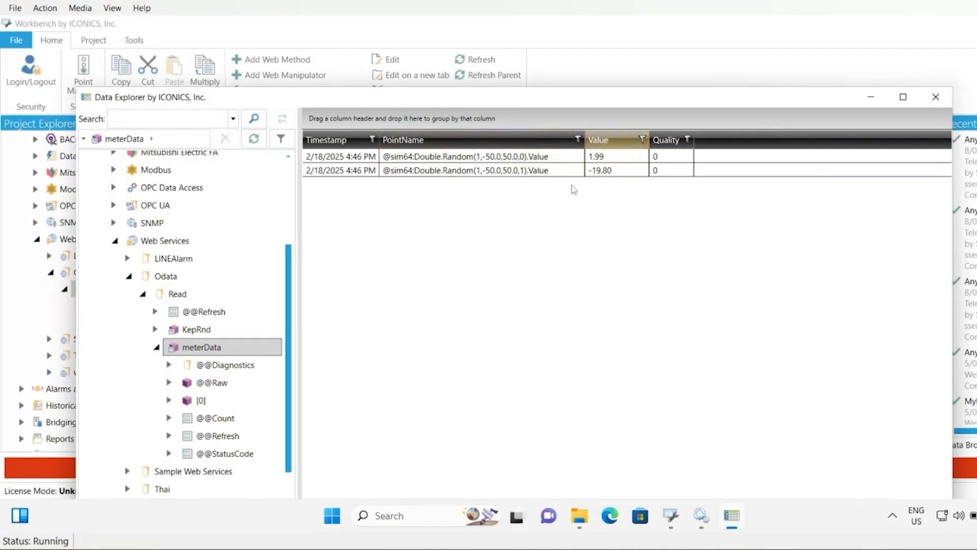